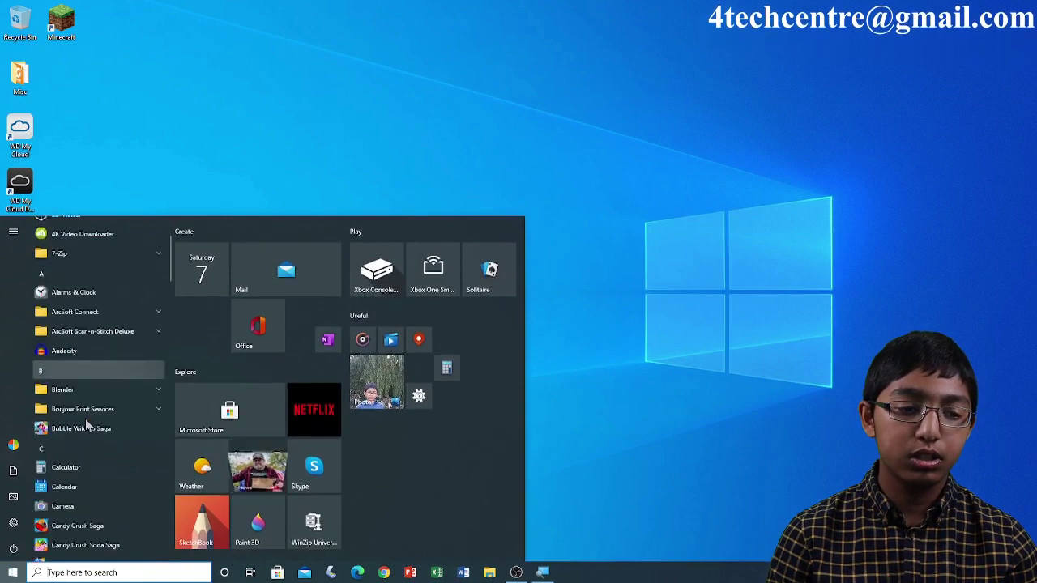
Step: Open Paint 3D from the list of installed apps and start a new blank project
scroll(84, 413, down, 3)
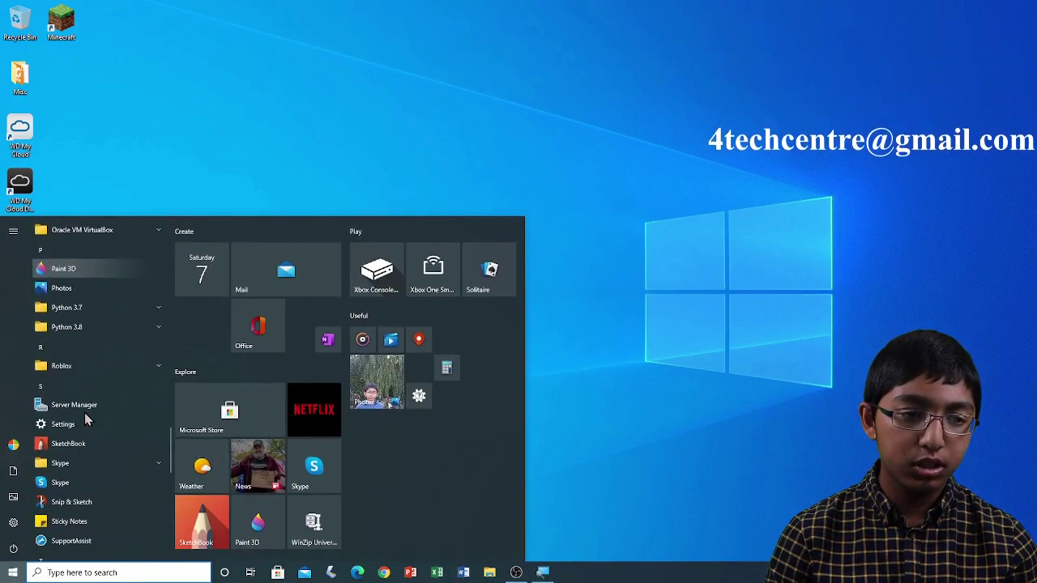
click(67, 271)
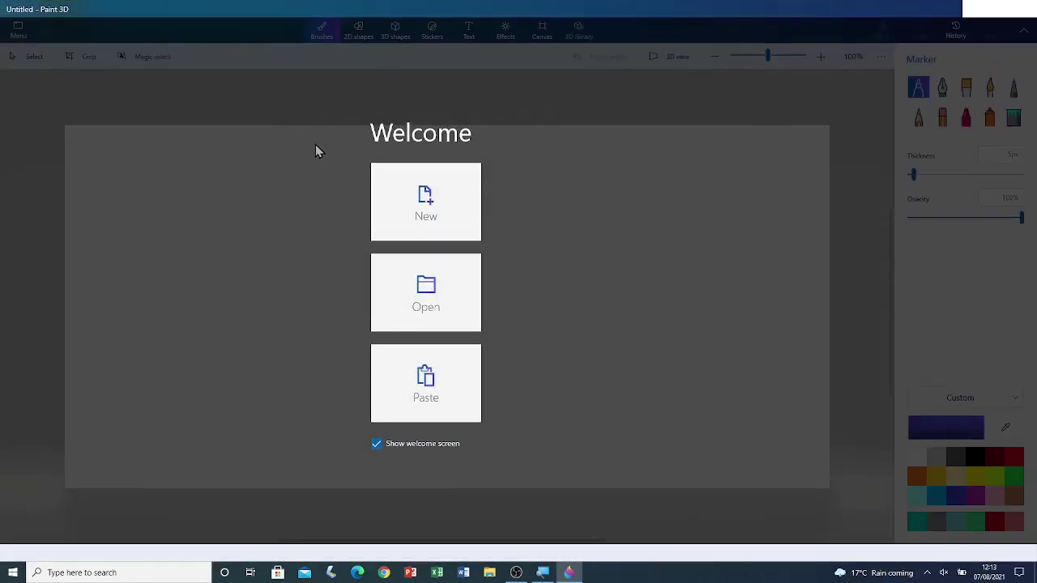
click(434, 228)
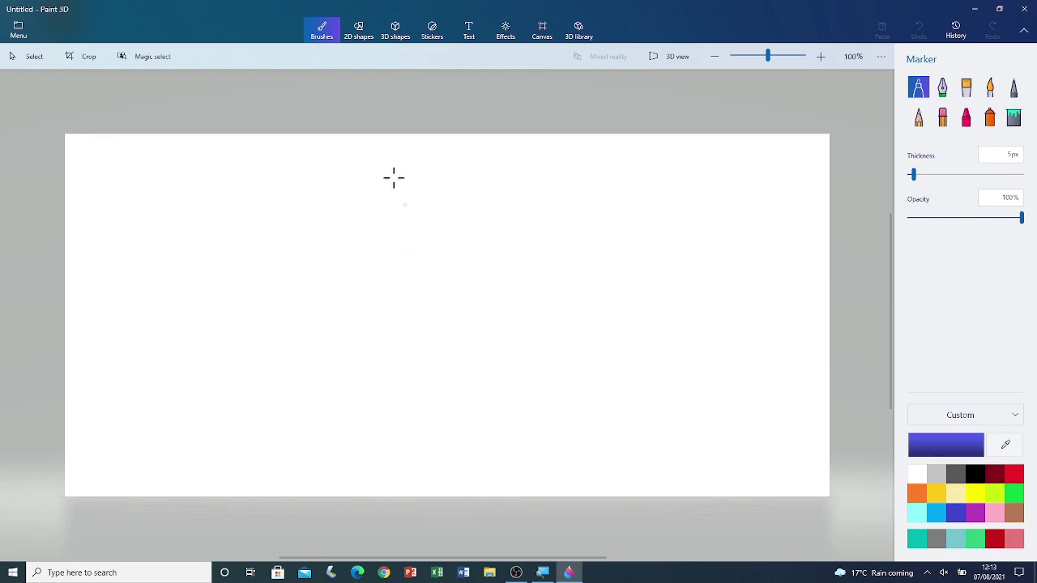
Step: Draw a 3D cube in the canvas's upper-left area, then enlarge it and stretch it slightly taller
click(397, 42)
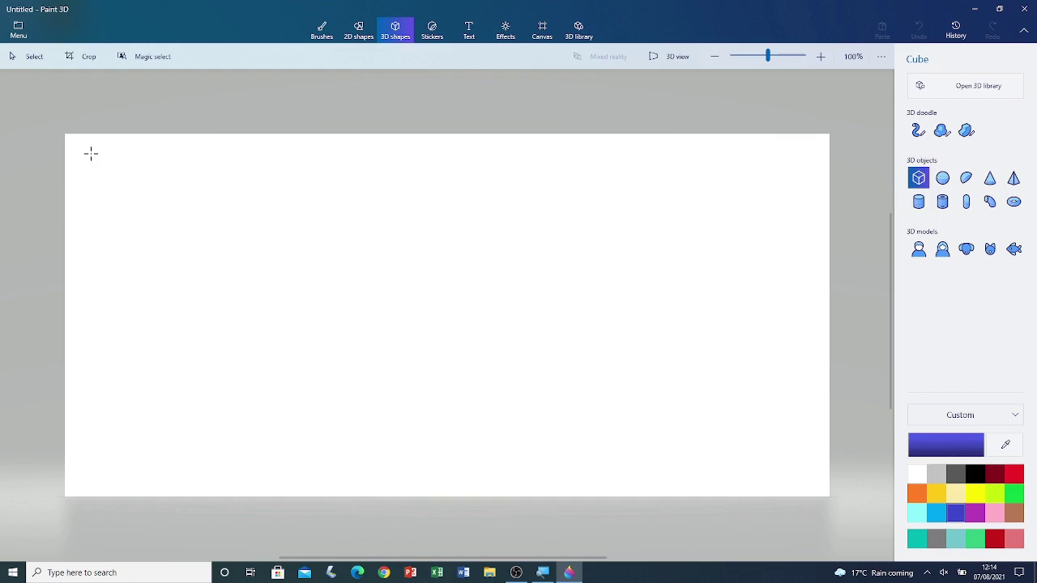
drag(91, 154, 202, 267)
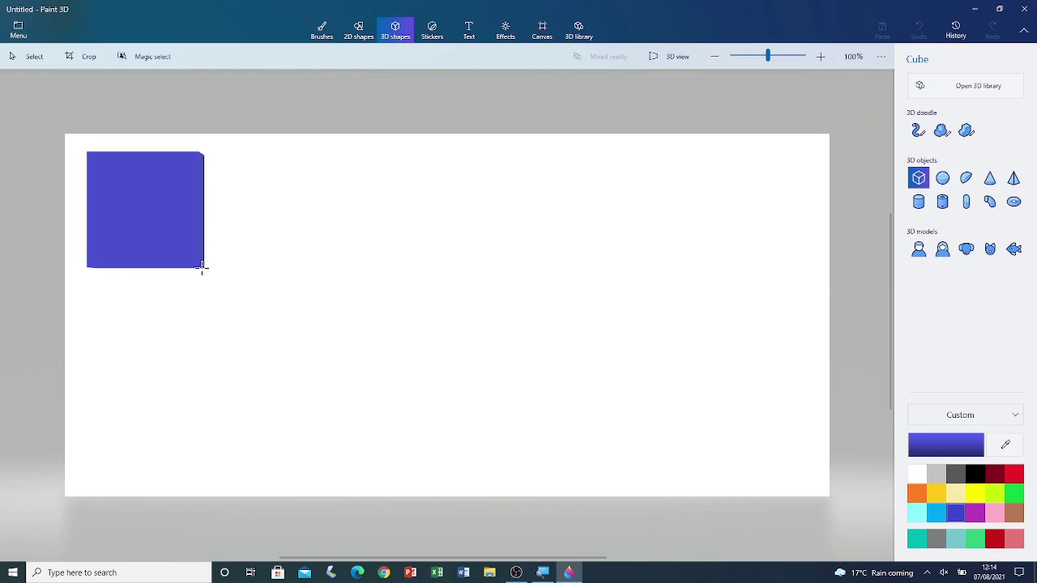
drag(202, 266, 202, 268)
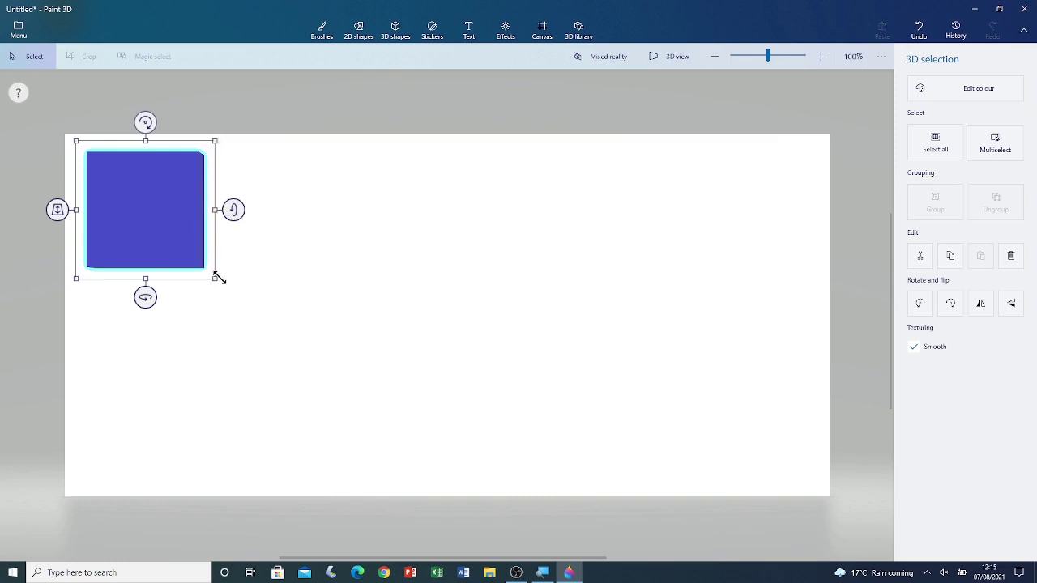
drag(216, 277, 283, 347)
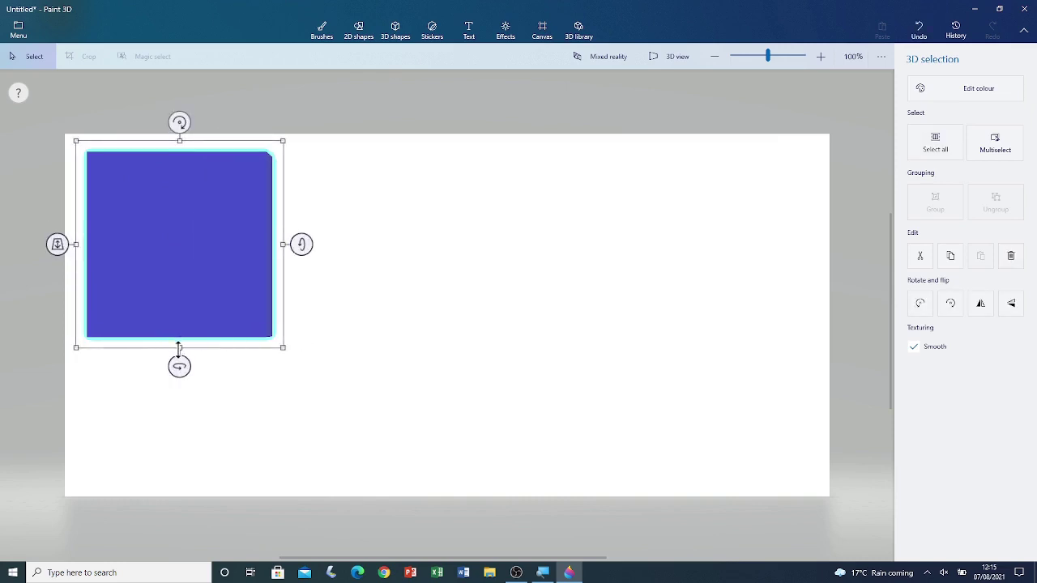
drag(179, 347, 179, 367)
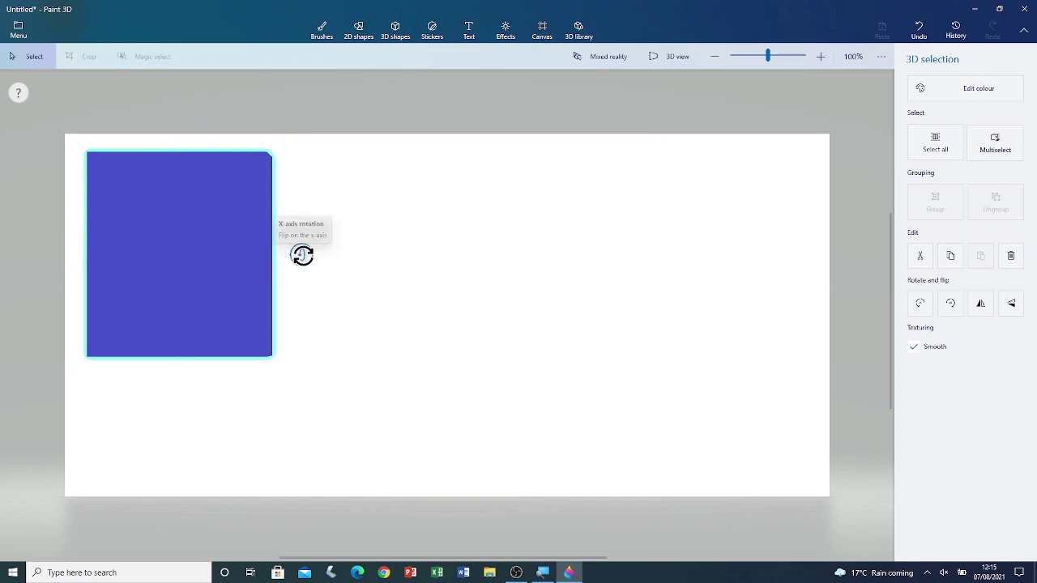
Step: Rotate the cube around its X, Y and Z axes so several faces, including the underside, show
drag(302, 254, 301, 285)
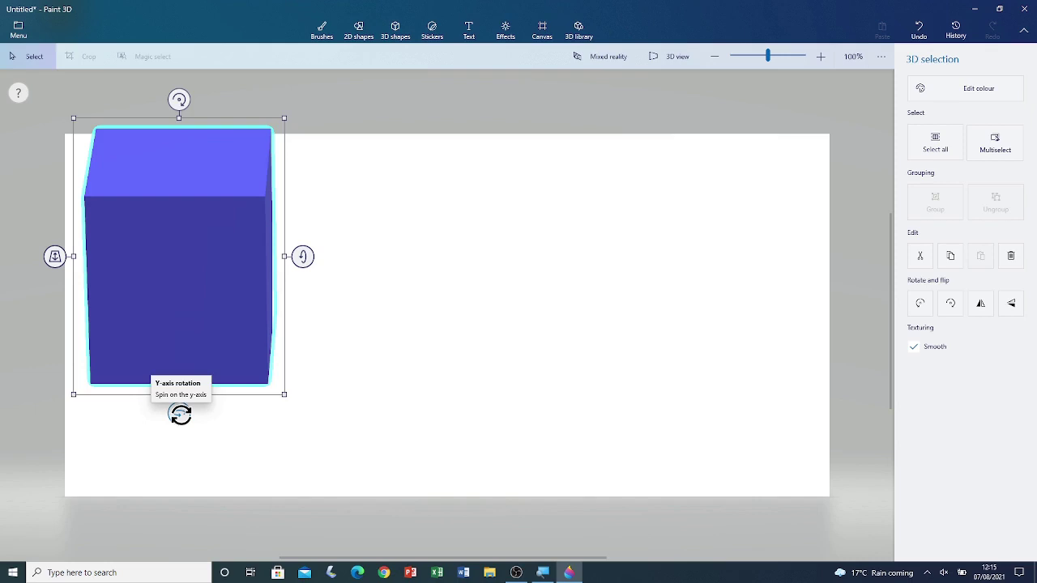
drag(180, 414, 149, 412)
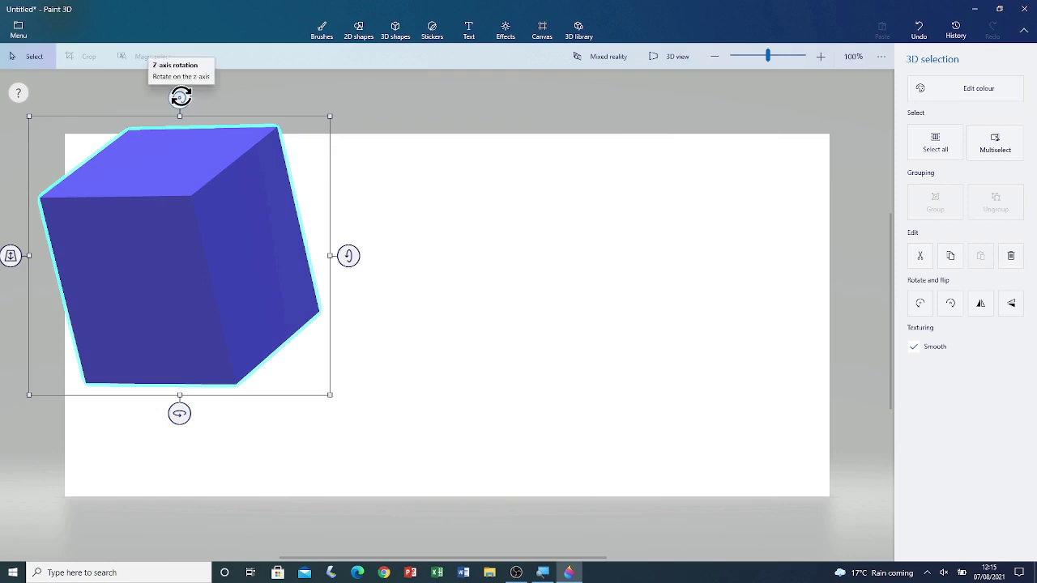
drag(180, 97, 301, 213)
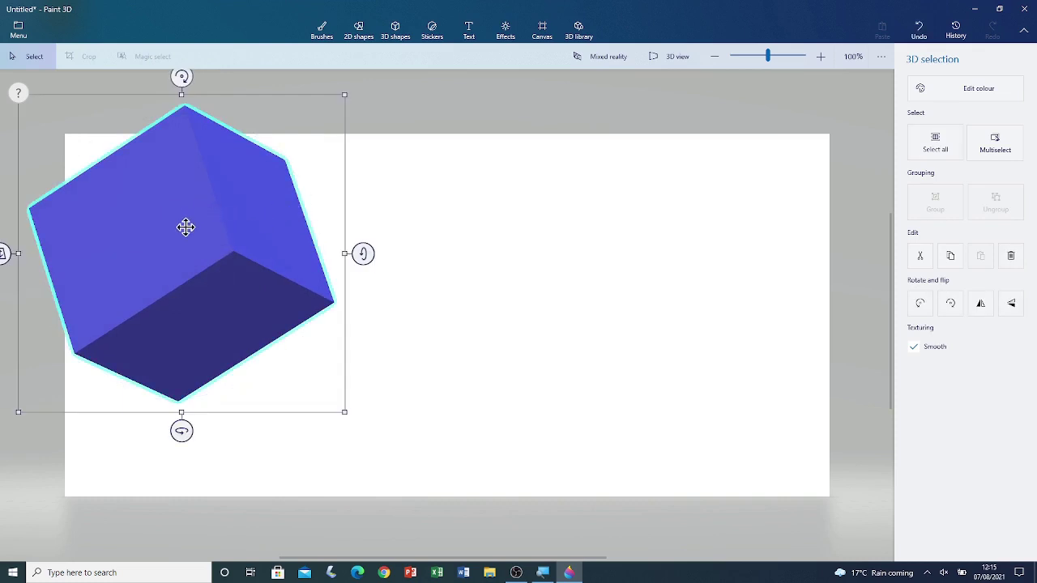
Step: Move the cube to the middle of the canvas, shrink it, and place it back in the canvas's upper-left corner
drag(185, 228, 435, 254)
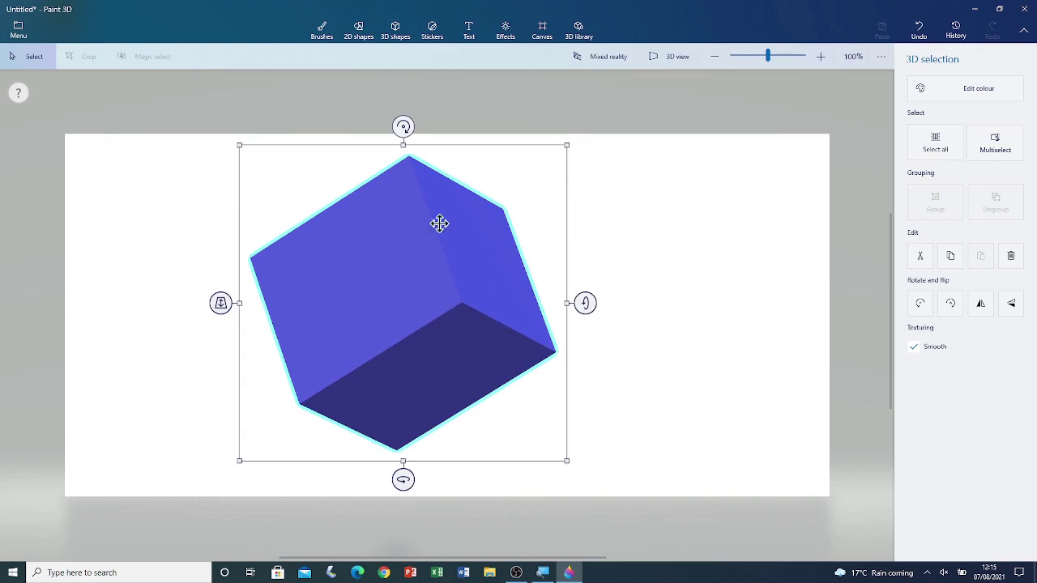
drag(567, 143, 474, 209)
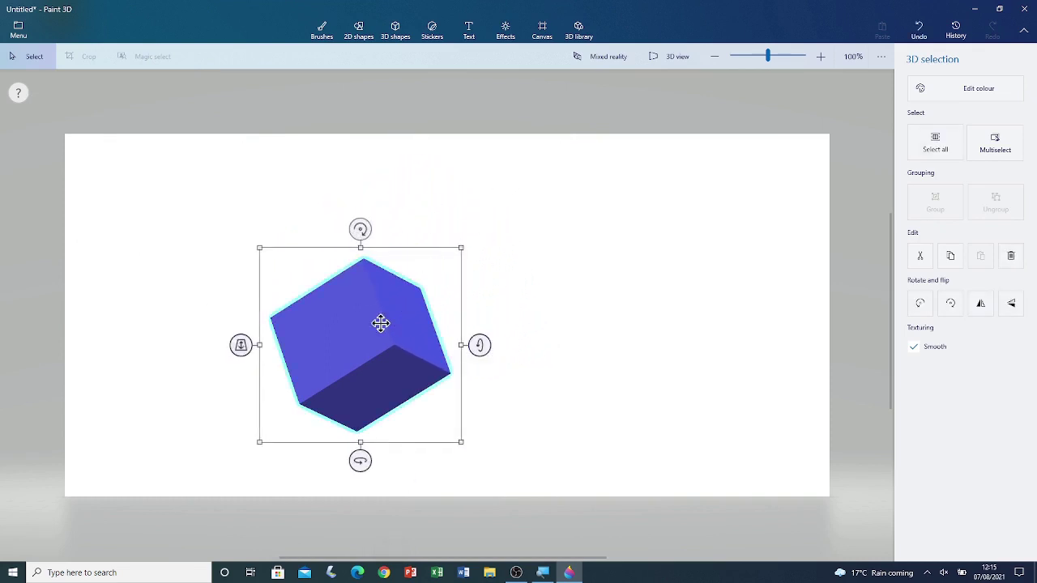
drag(380, 322, 190, 211)
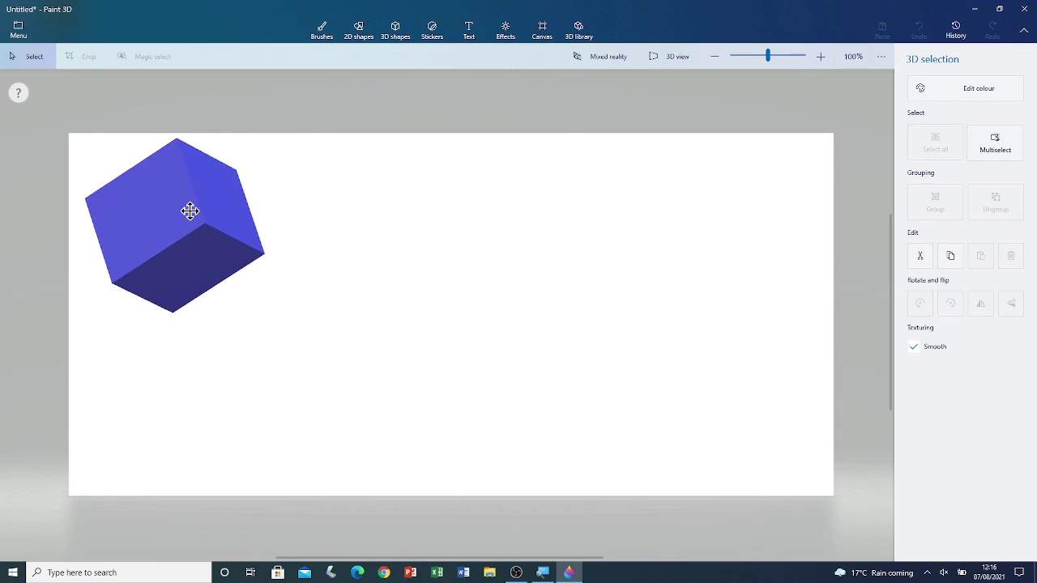
Step: Slide the cube backwards along the Z-axis behind the canvas and bring it forward in front again
drag(189, 210, 189, 211)
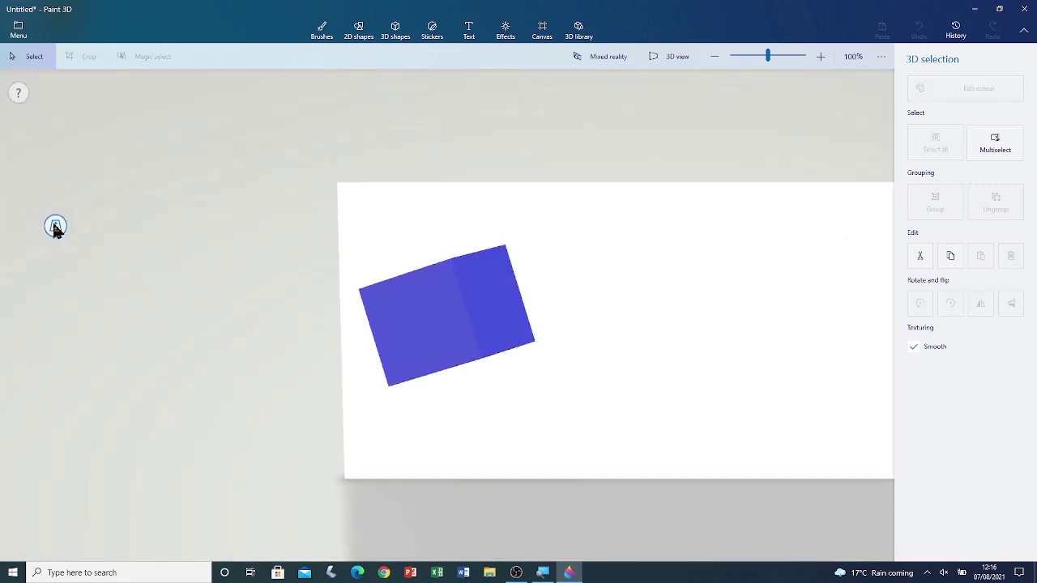
drag(55, 228, 159, 118)
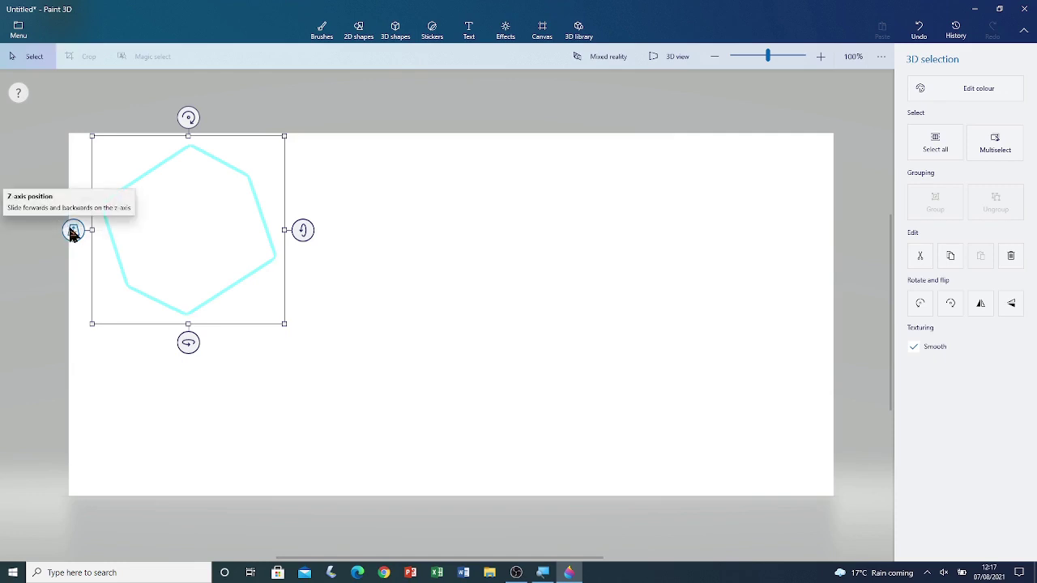
drag(72, 232, 38, 384)
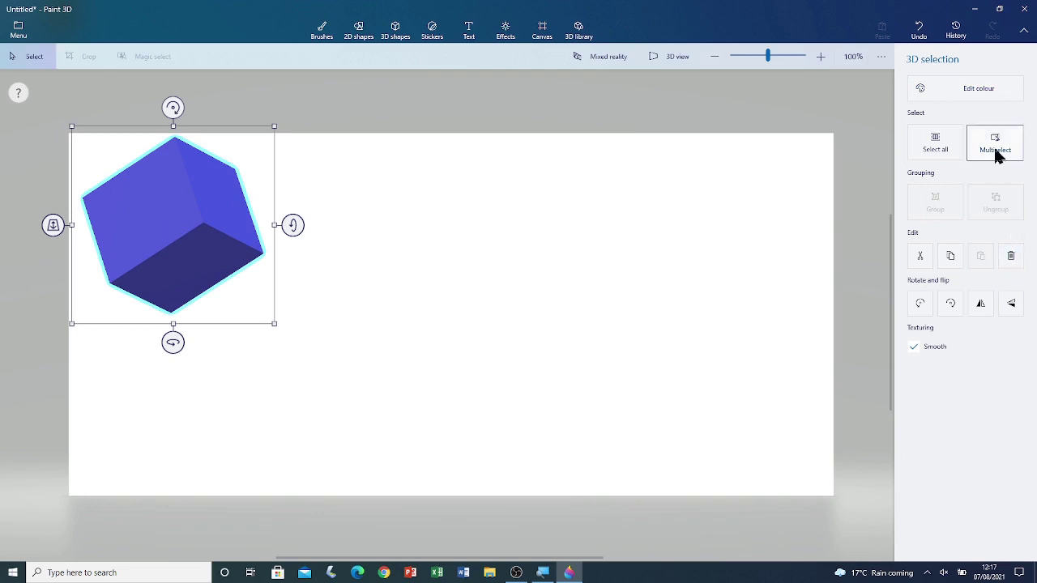
Step: Recolour the cube bright green and deselect it
click(977, 96)
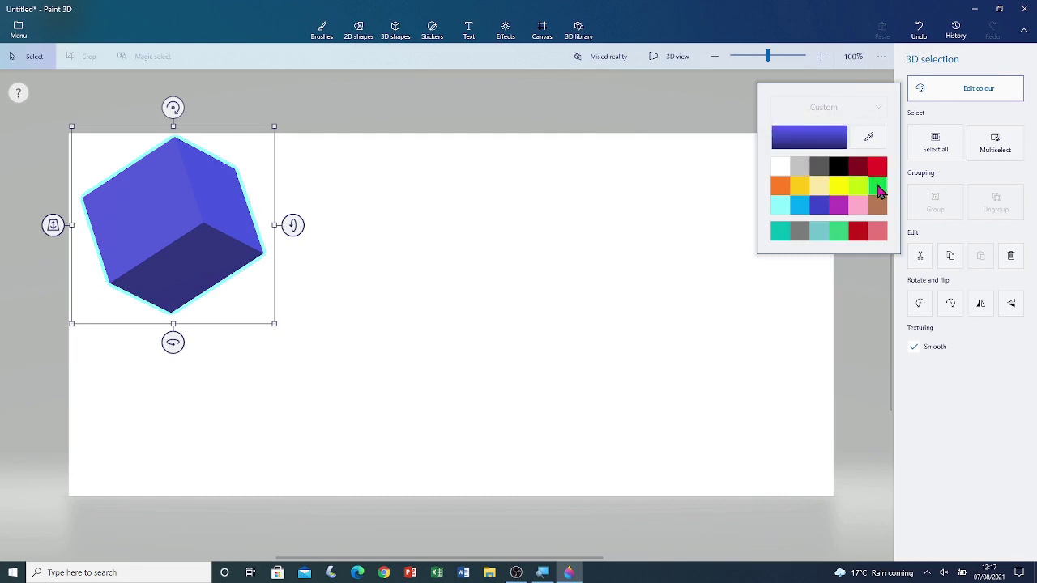
click(879, 189)
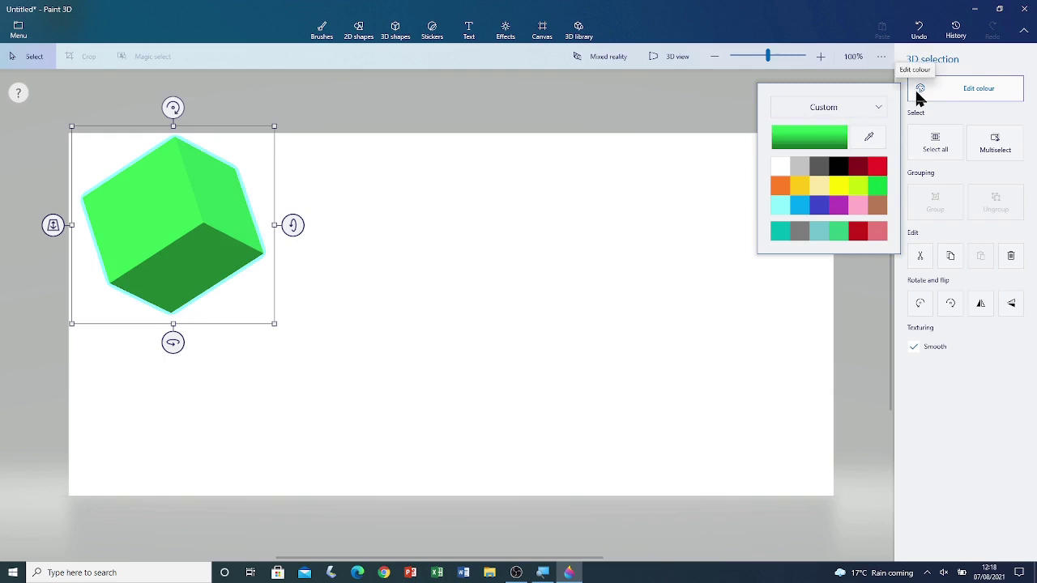
click(702, 114)
click(702, 115)
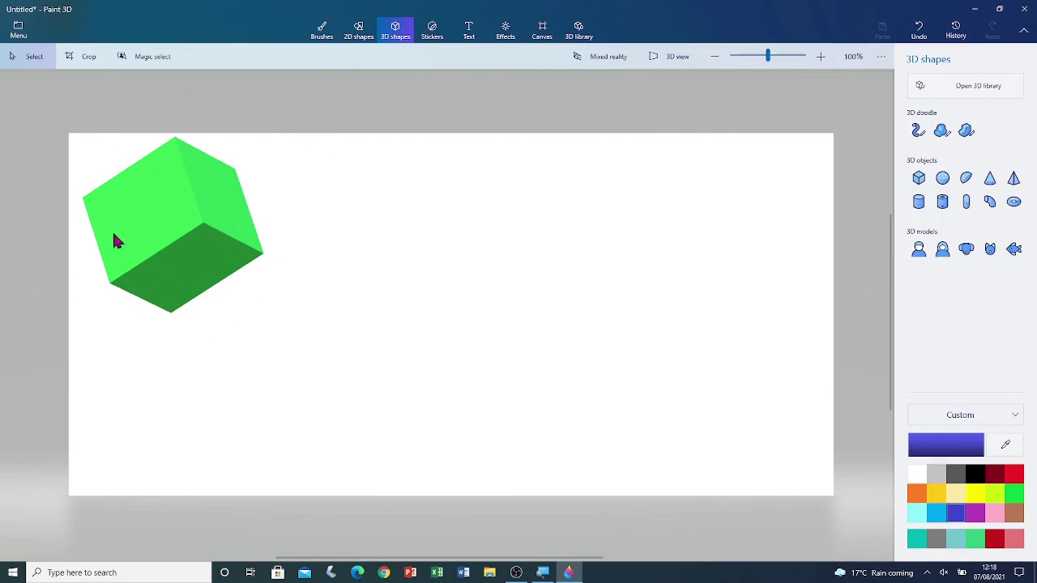
Step: Rotate the green cube around its X and Y axes so its top and a large front face show
click(190, 201)
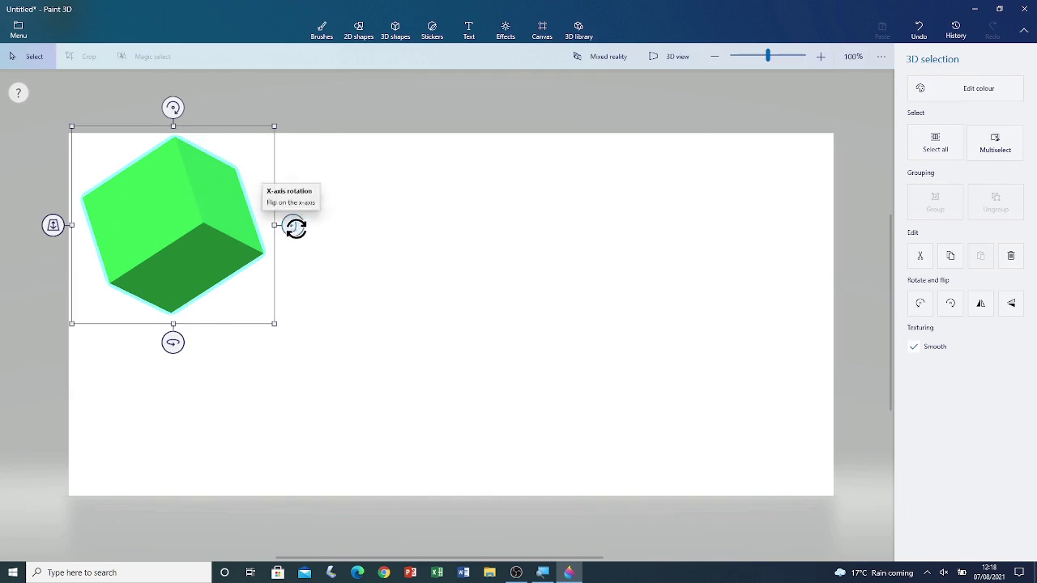
drag(295, 228, 293, 313)
drag(173, 344, 478, 371)
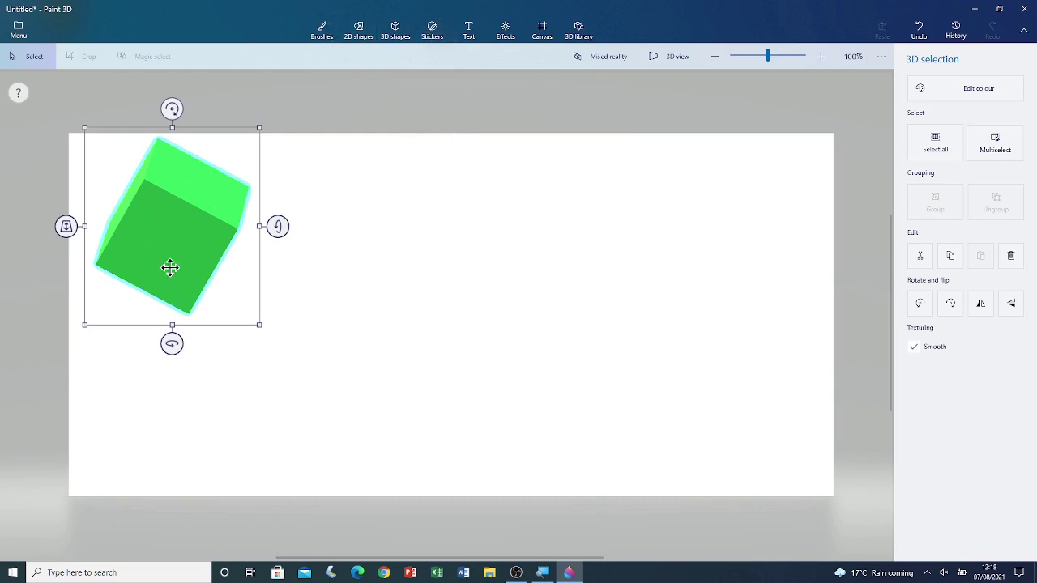
Step: Place a cloud sticker on the front face of the green cube
click(439, 38)
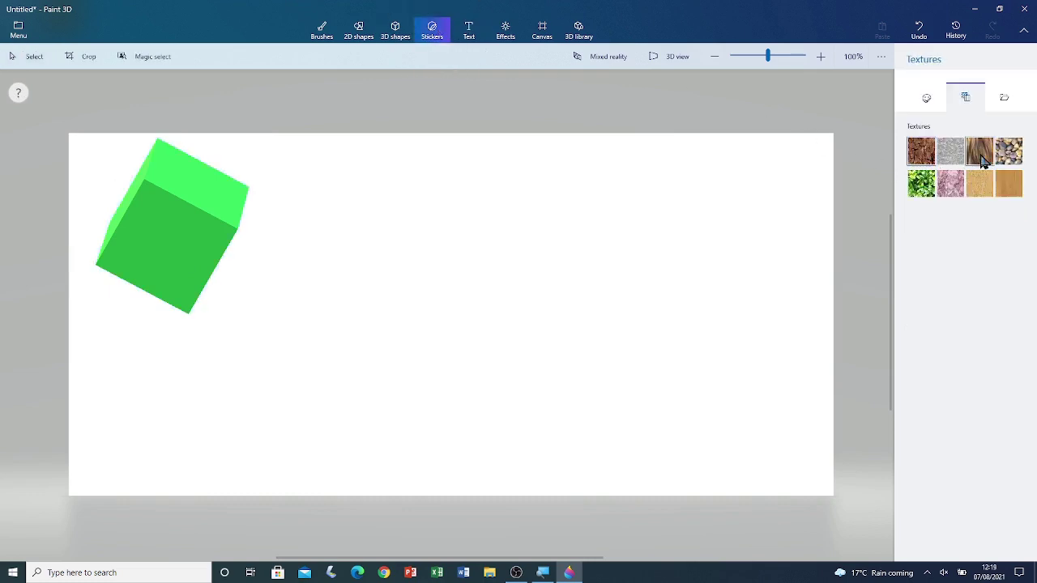
click(927, 98)
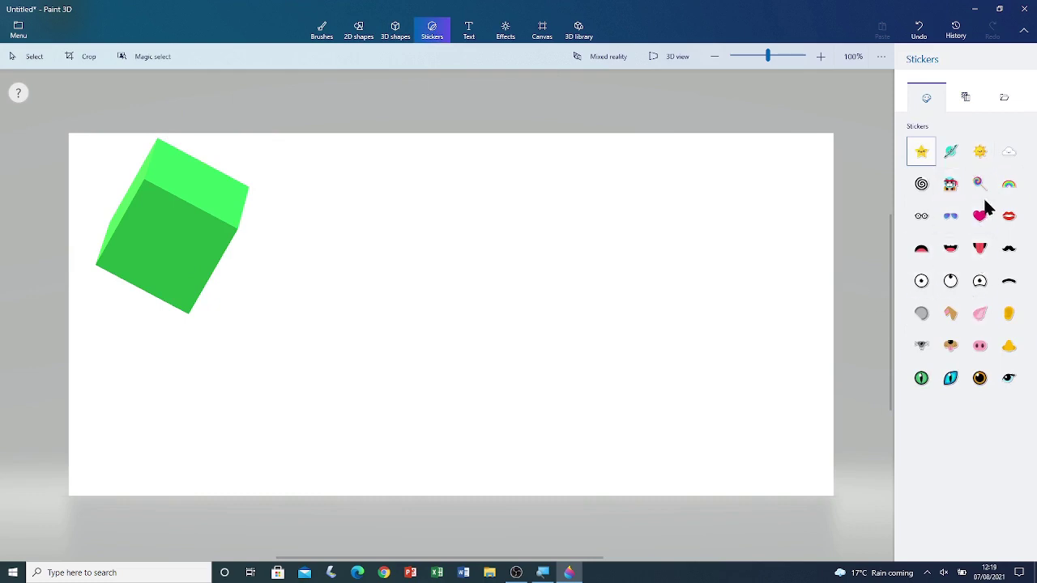
click(1013, 156)
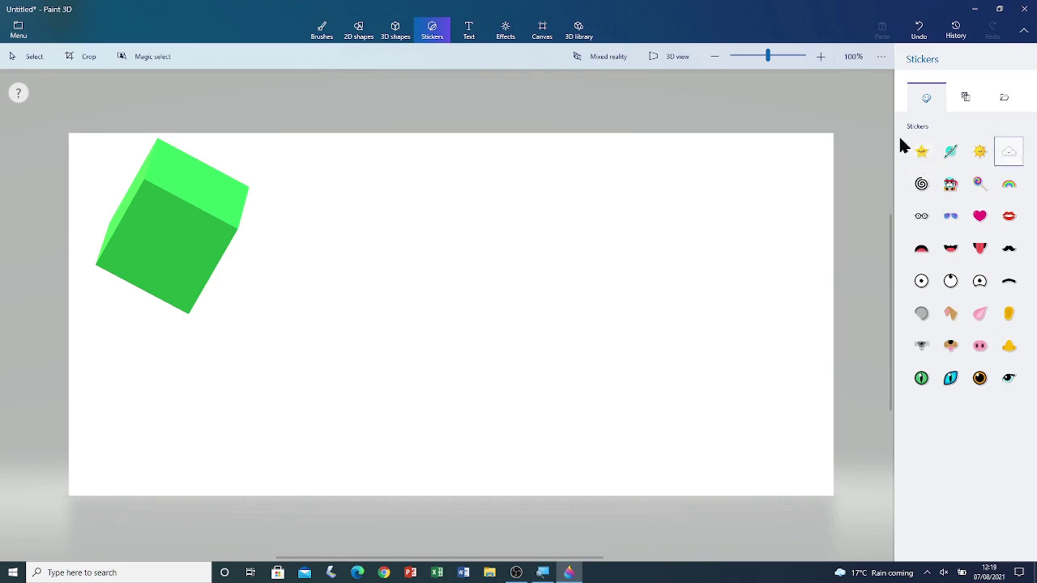
click(1016, 151)
drag(165, 219, 207, 273)
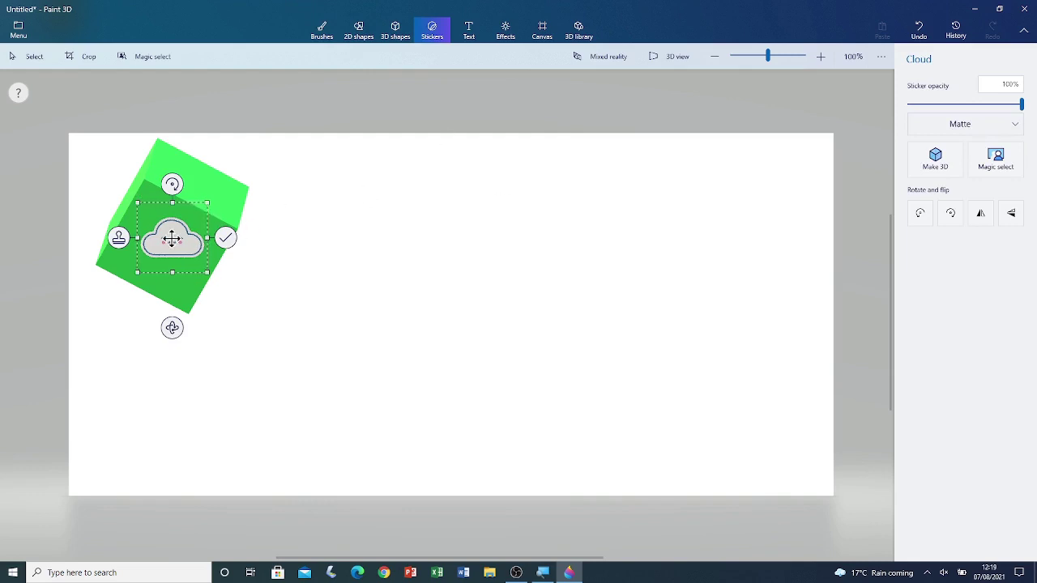
Step: Stamp the cloud across the cube's upper front edge and fix a second one lower on the front face
drag(173, 238, 179, 197)
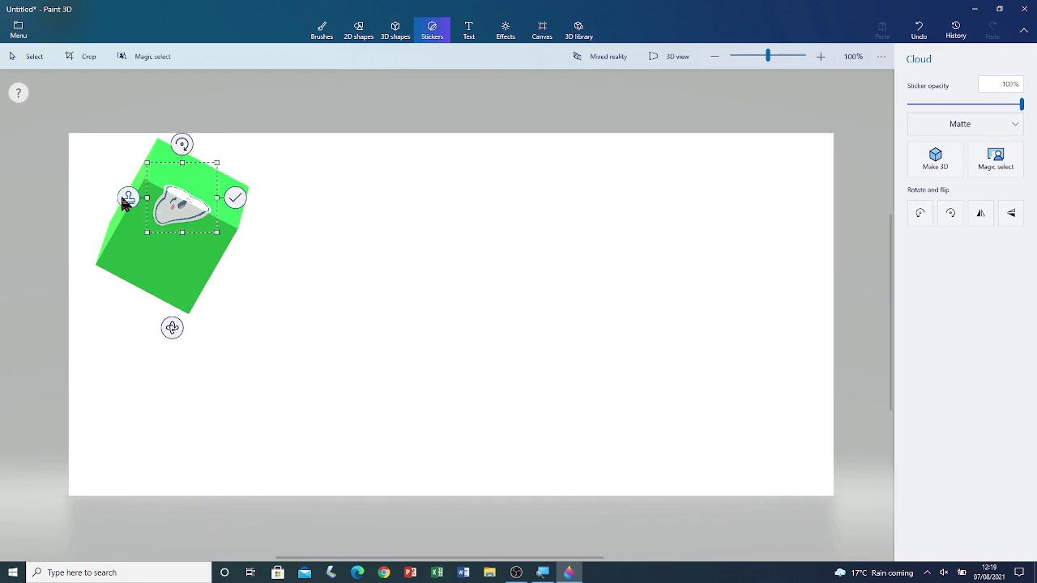
click(127, 203)
drag(183, 204, 167, 261)
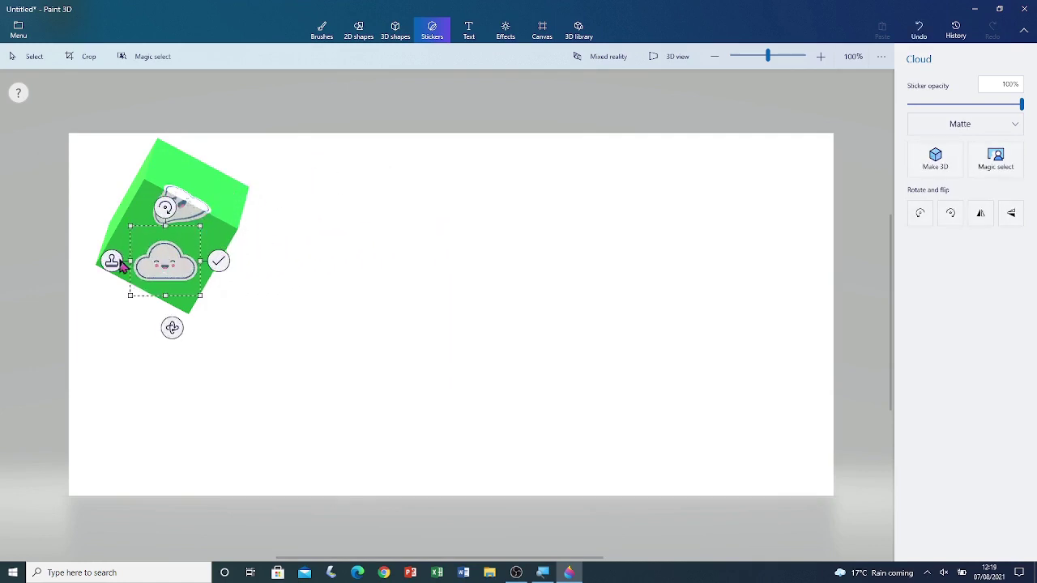
click(218, 261)
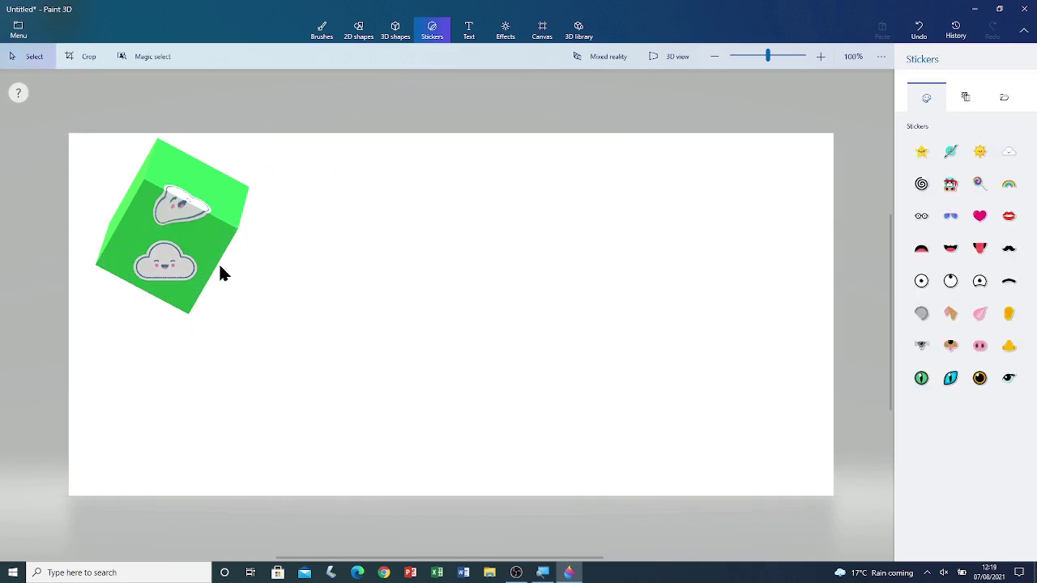
Step: Rotate the stickered cube to show how the clouds wrap onto its faces
click(187, 212)
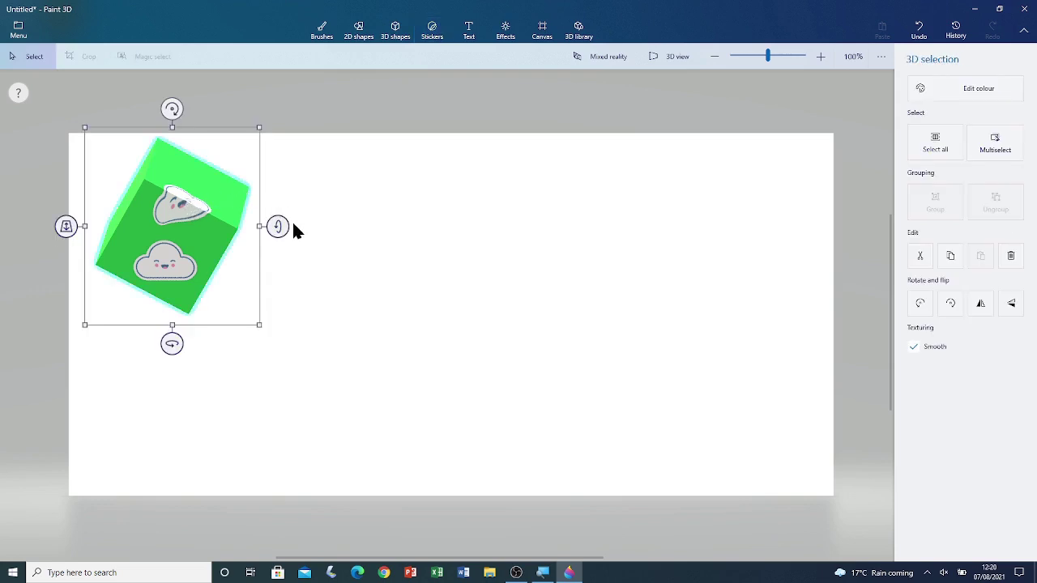
drag(278, 226, 273, 257)
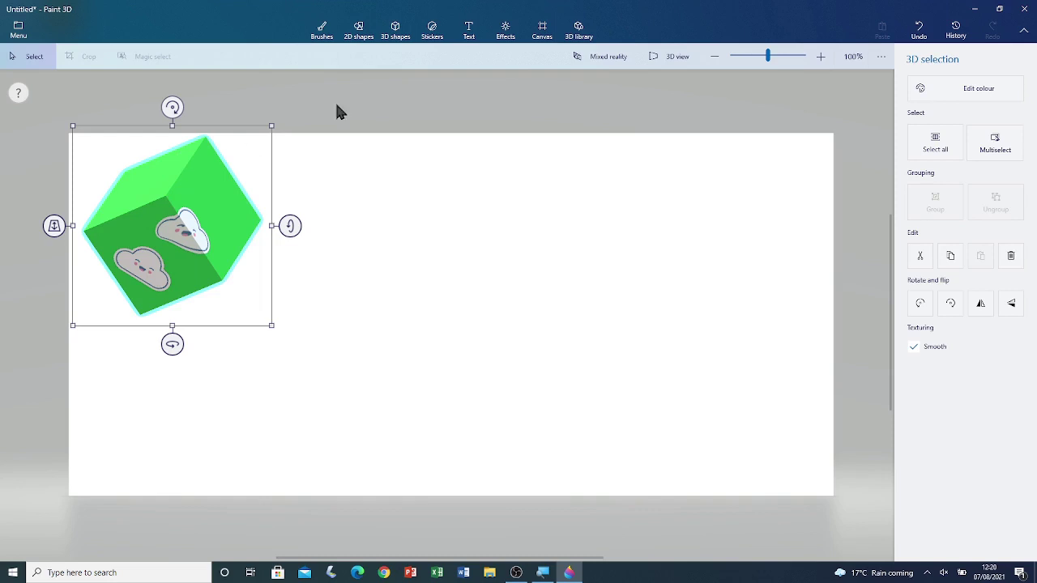
Step: Draw a 3D sphere on the canvas to the right of the green cube
click(395, 34)
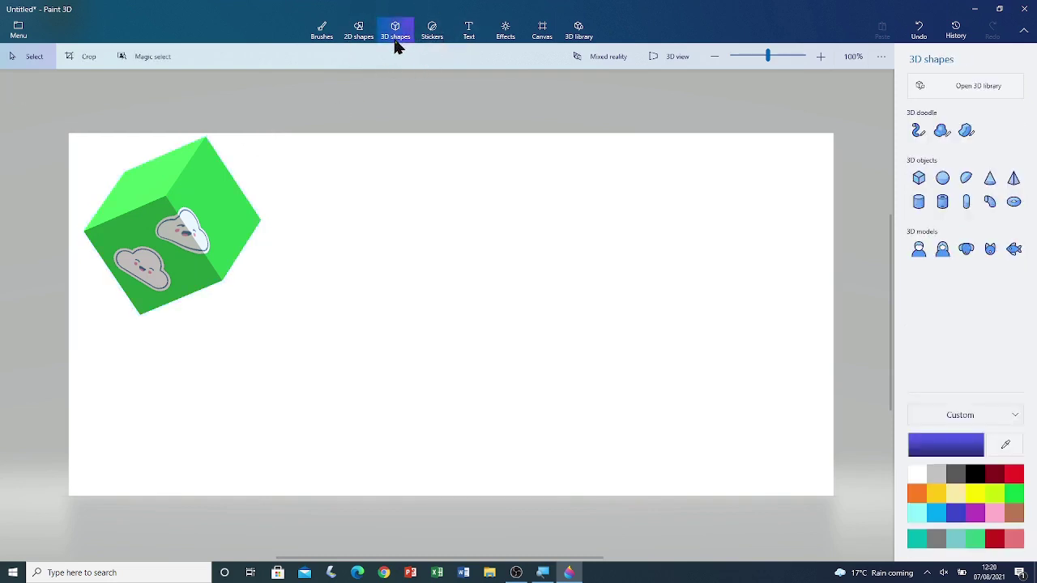
click(943, 179)
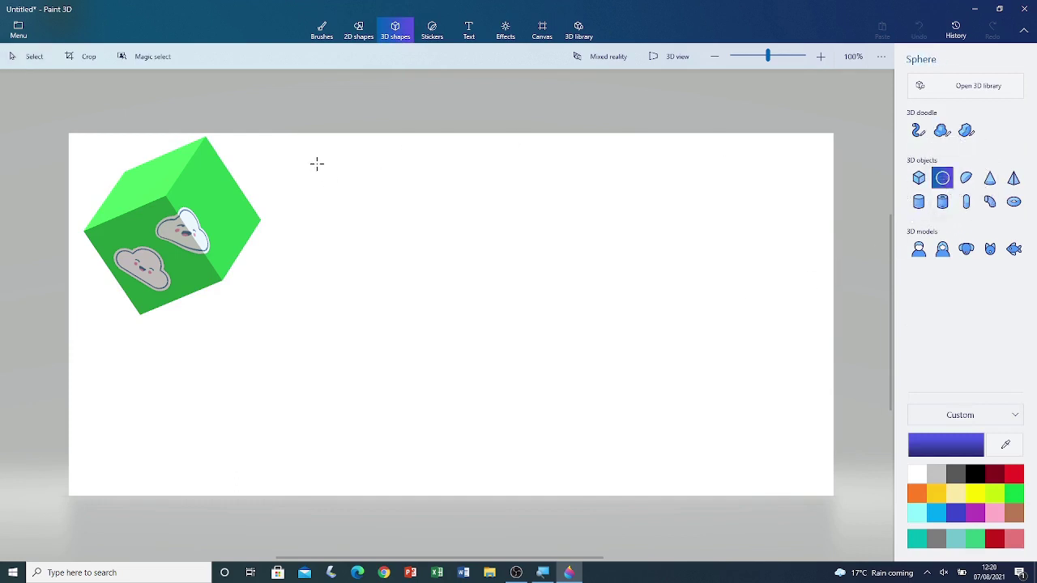
drag(372, 215, 454, 303)
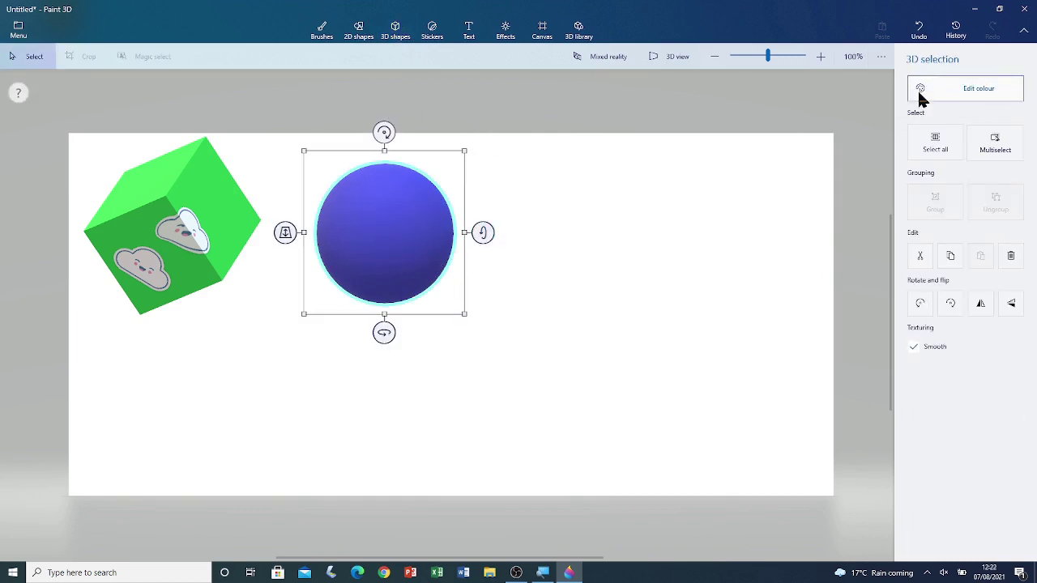
Step: Recolour the blue sphere bright red and deselect it
click(970, 95)
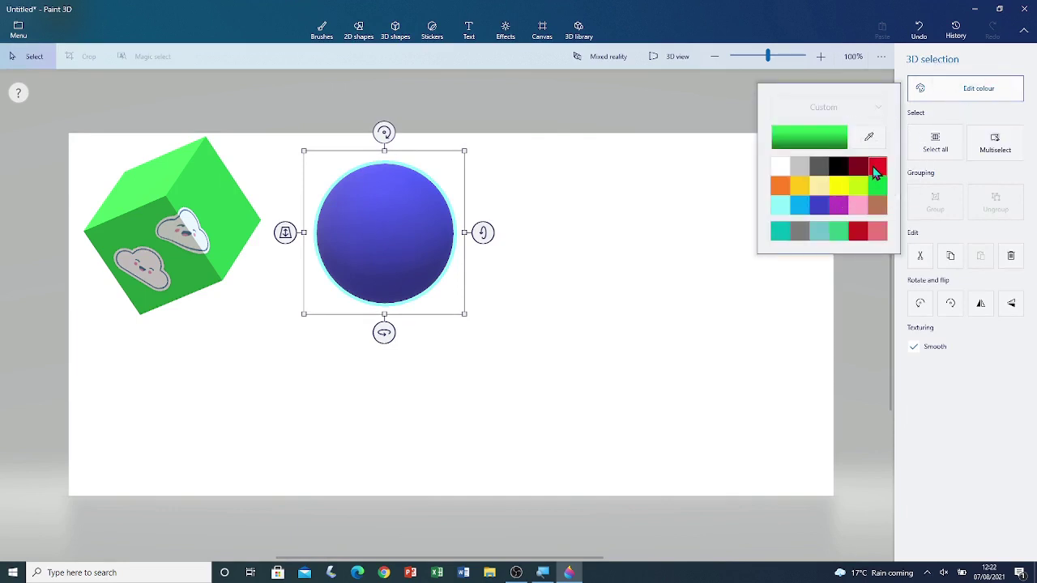
click(875, 167)
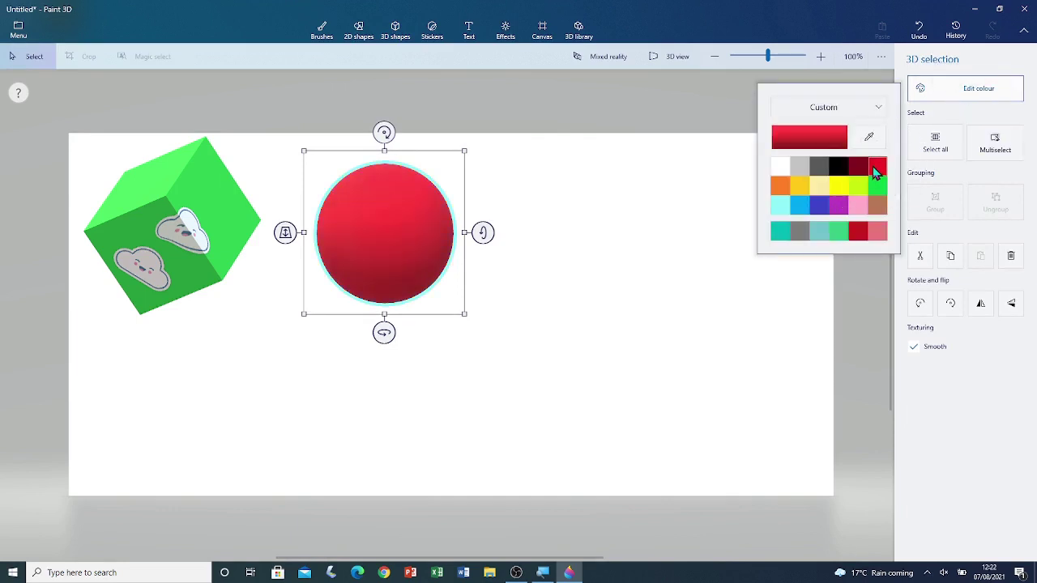
click(631, 87)
Step: Paint a smiling mouth and two eyes on the red sphere with the Oil brush in light blue
click(395, 30)
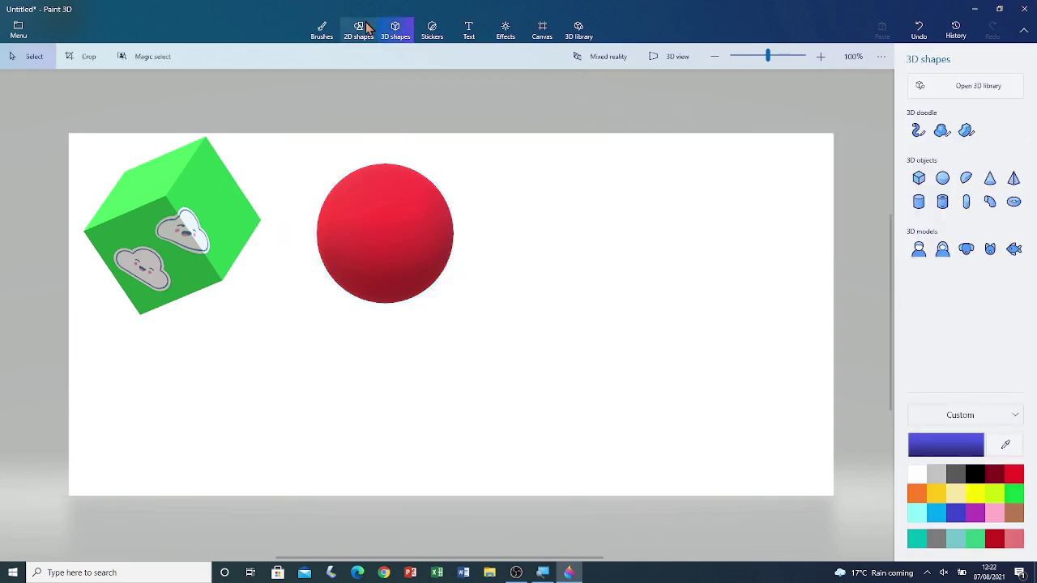
click(326, 32)
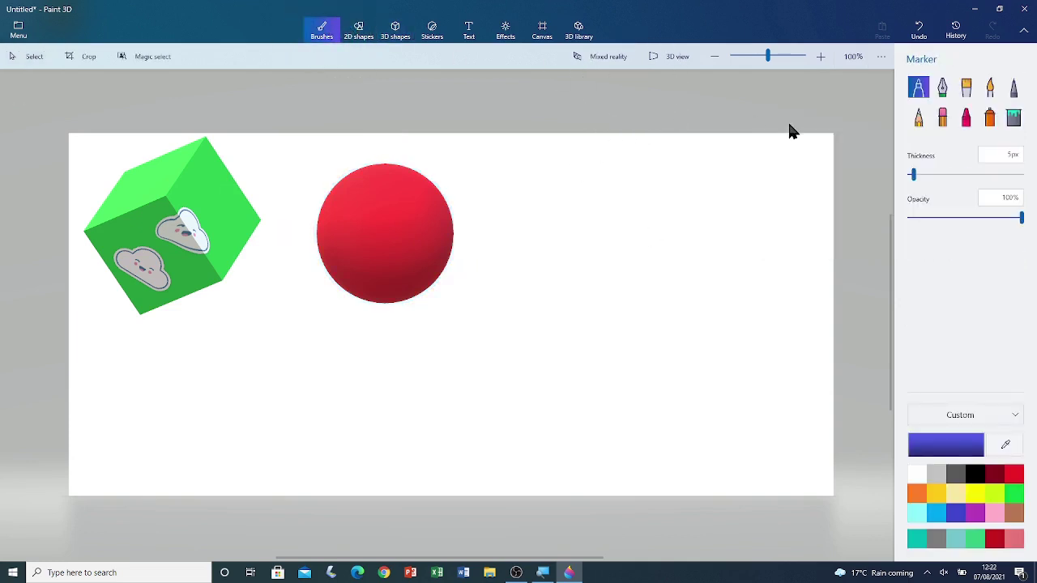
click(968, 91)
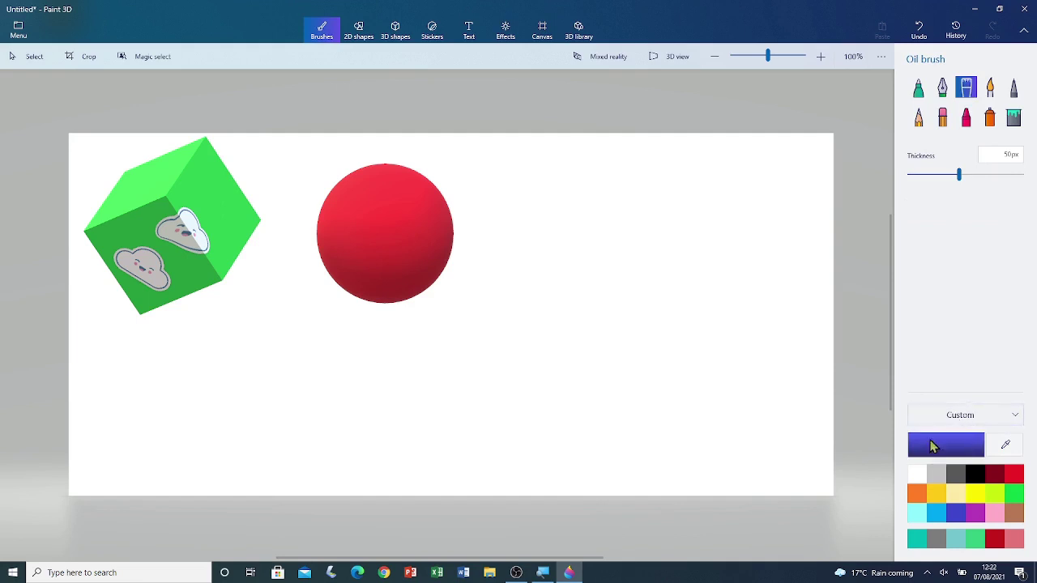
click(936, 515)
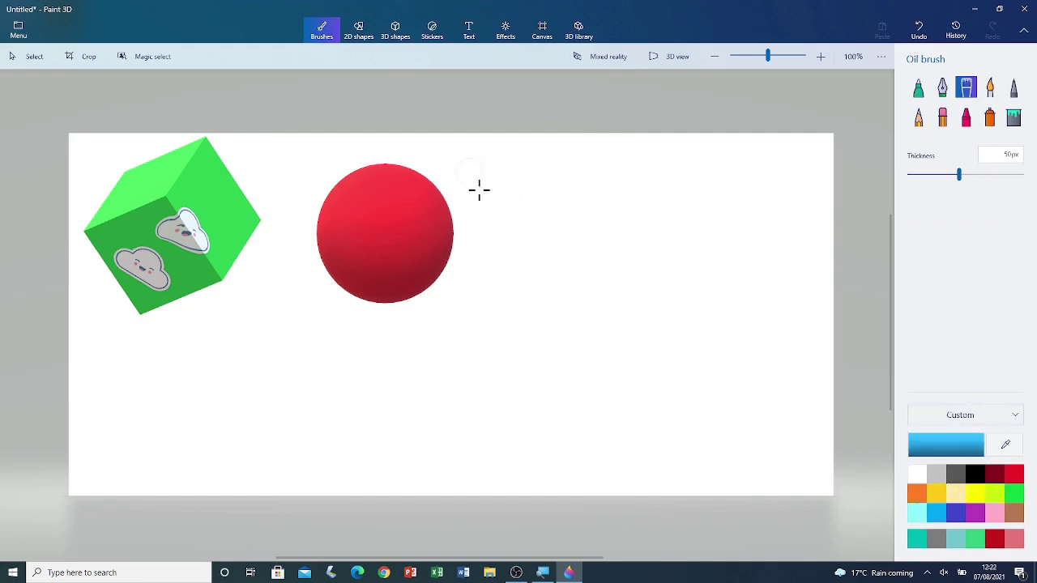
click(346, 196)
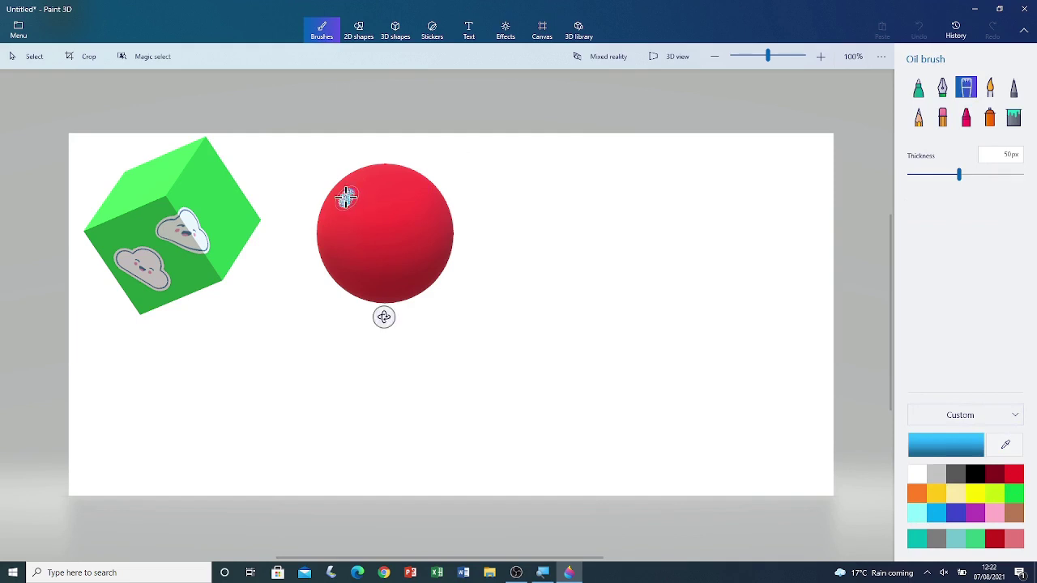
mouse_move(345, 196)
mouse_down()
mouse_move(342, 217)
mouse_move(434, 245)
mouse_move(442, 233)
mouse_up()
click(382, 183)
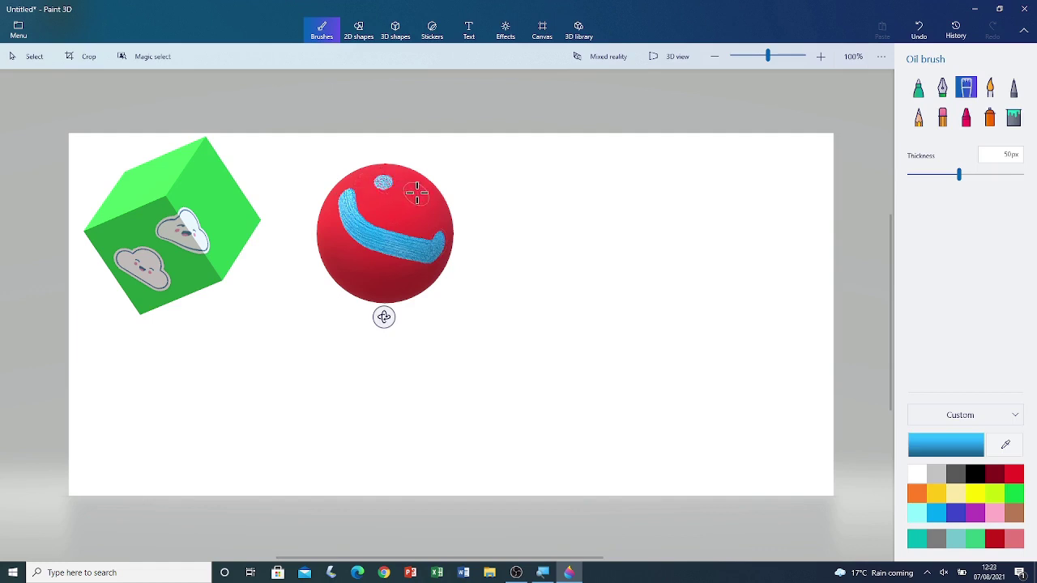
click(420, 195)
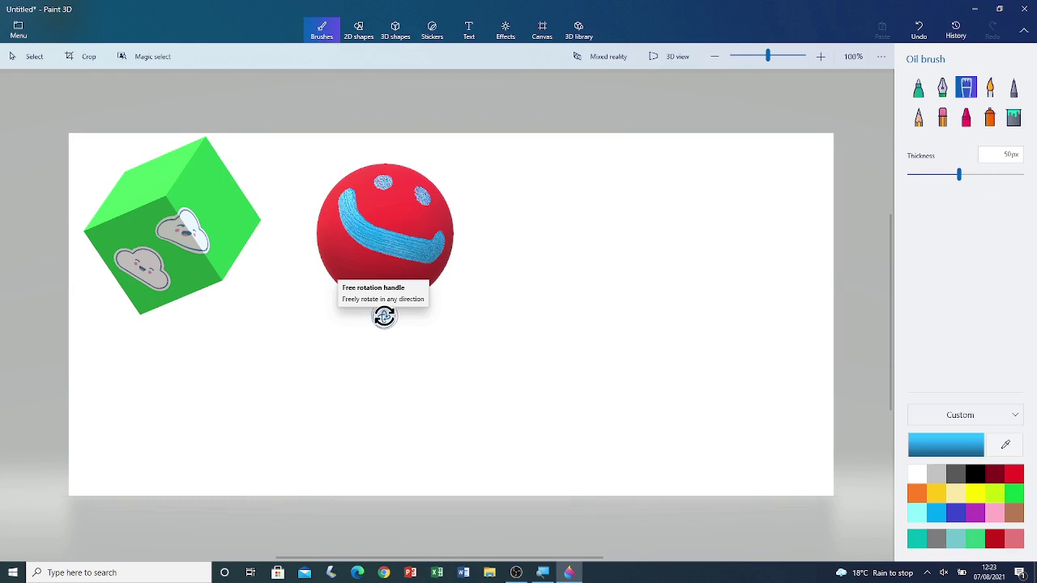
Step: Turn the sphere to a blank side and paint a second light blue smiley face there
drag(384, 317, 565, 365)
mouse_move(640, 347)
mouse_down()
mouse_move(555, 289)
mouse_move(416, 283)
mouse_move(311, 358)
mouse_move(226, 341)
mouse_up()
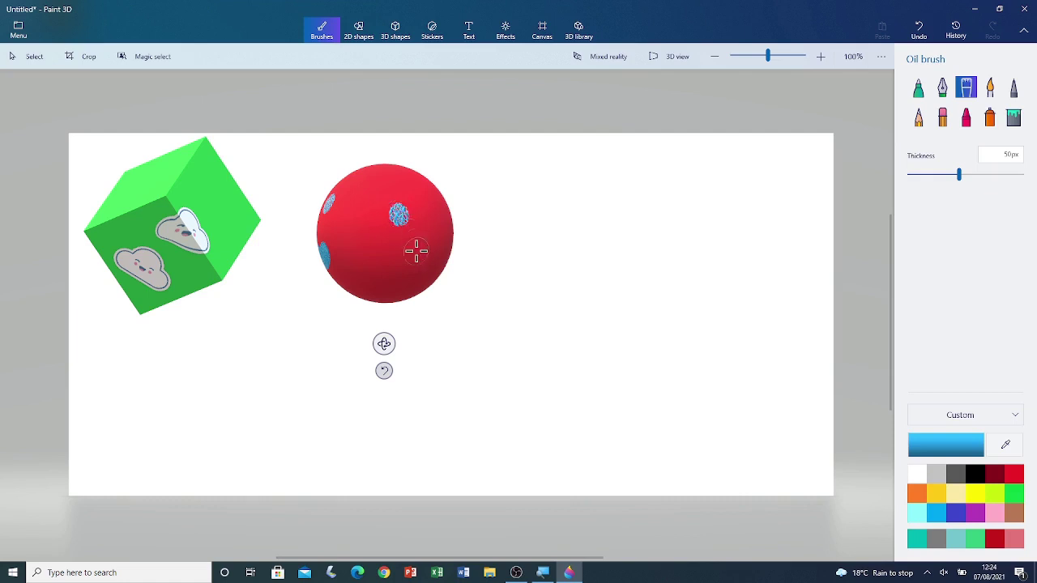
mouse_move(374, 231)
mouse_down()
mouse_move(405, 273)
mouse_move(437, 272)
mouse_up()
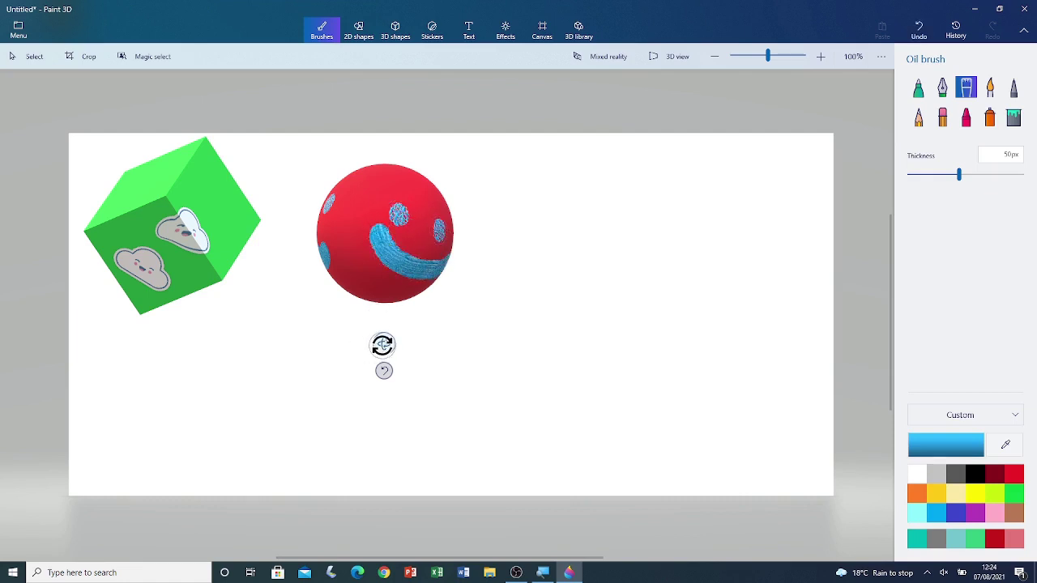
drag(380, 346, 290, 333)
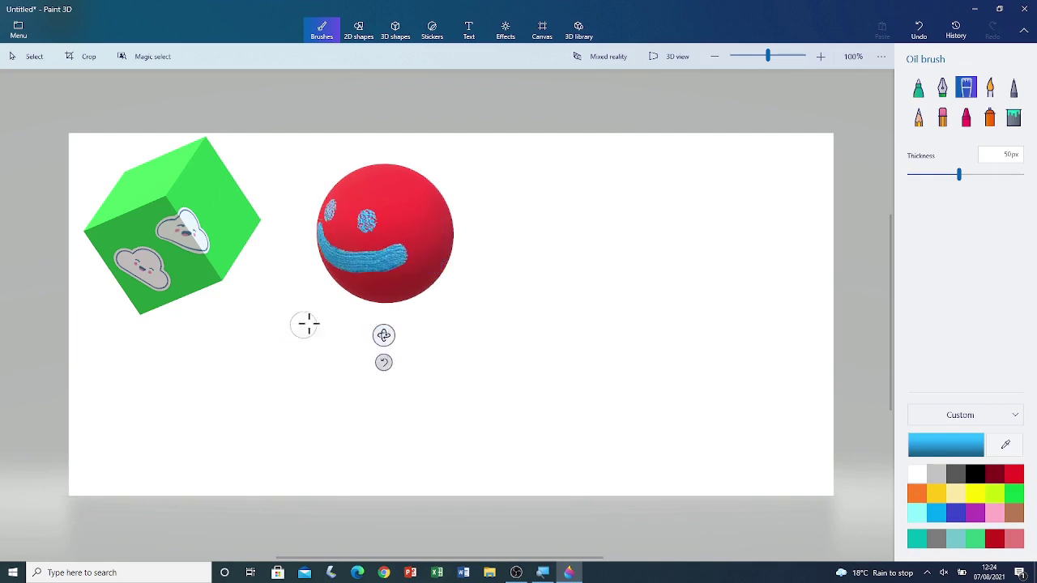
Step: Select the red sphere and rotate it about its axes until one smiley face is upright and facing forward
click(29, 65)
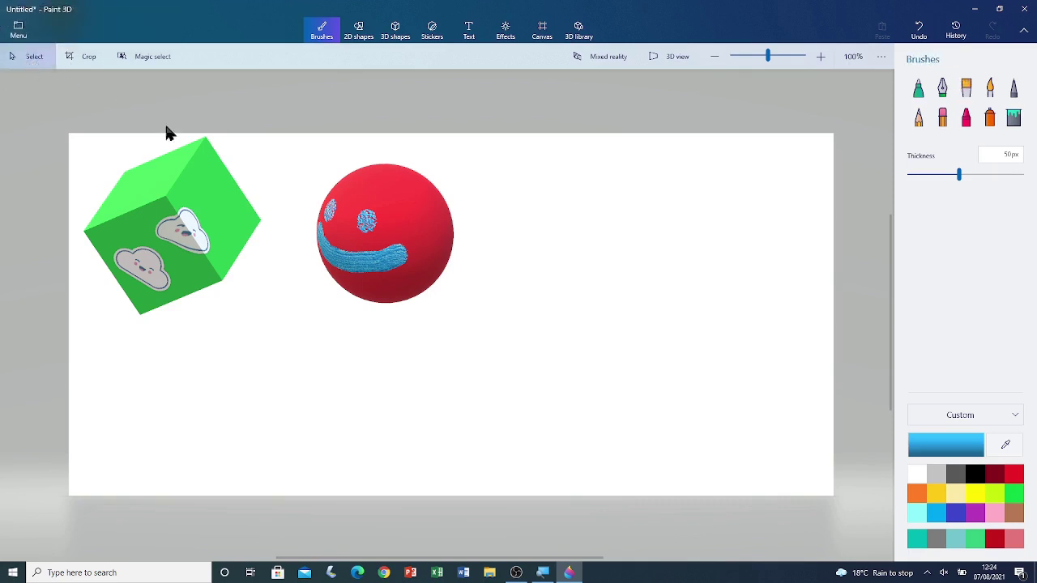
click(418, 240)
drag(384, 350, 555, 381)
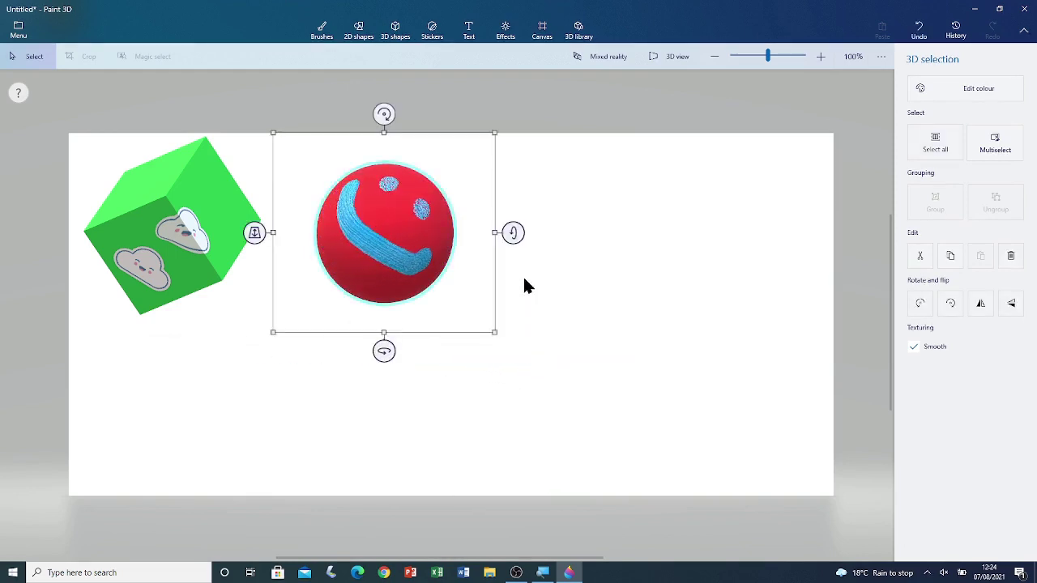
mouse_move(384, 114)
mouse_down()
mouse_move(343, 111)
mouse_move(315, 134)
mouse_move(384, 114)
mouse_up()
drag(511, 234, 512, 267)
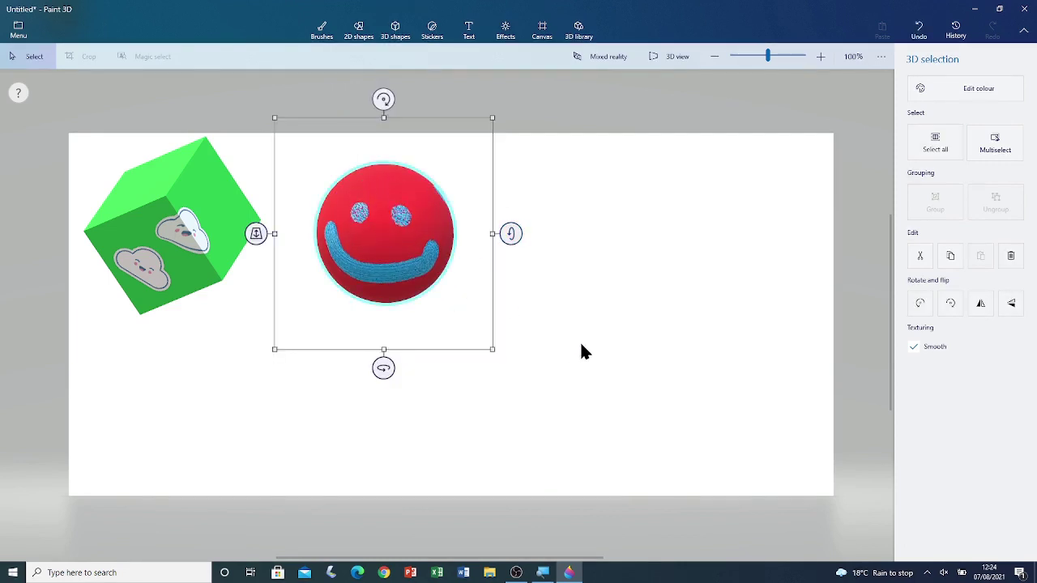
key(ctrl+w)
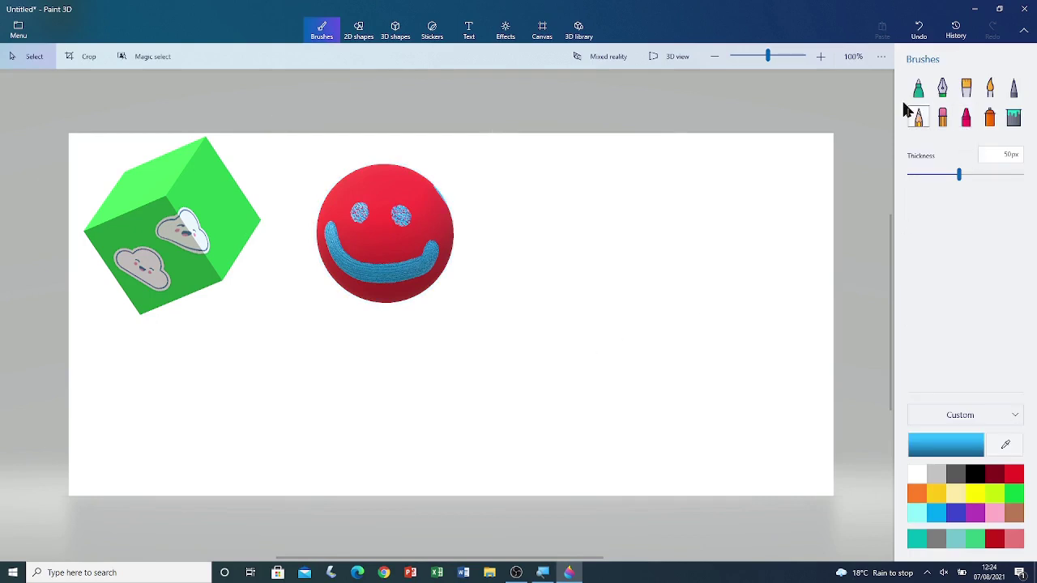
Step: Draw a light blue 3D hemisphere on the canvas to the right of the red sphere
click(395, 36)
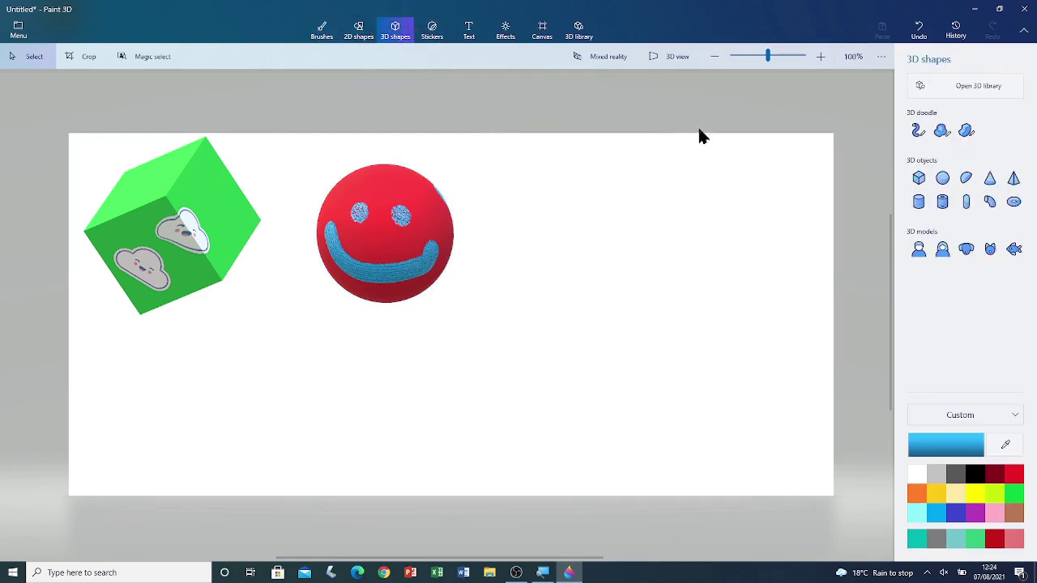
click(967, 180)
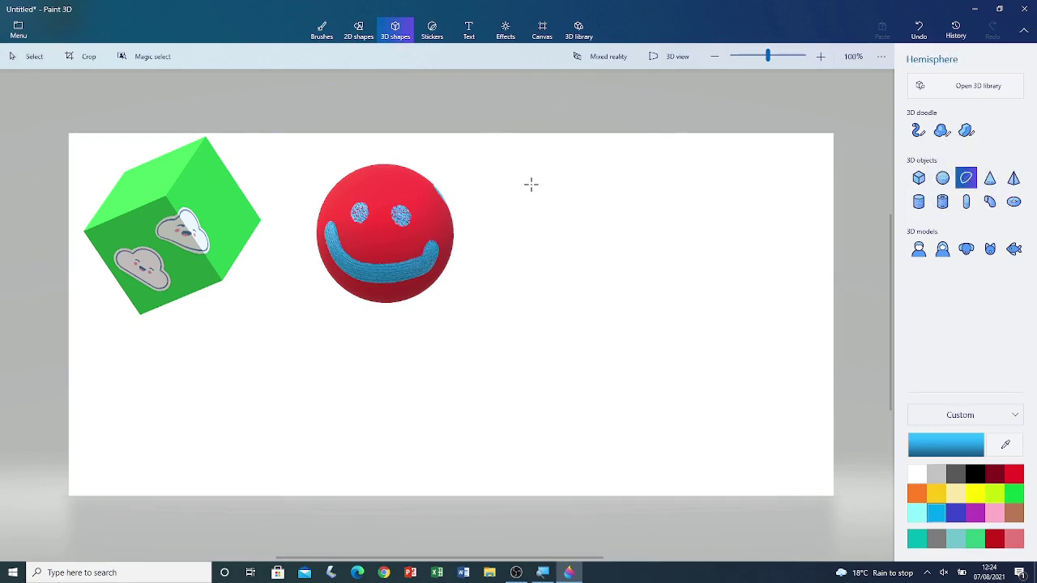
drag(560, 207, 699, 310)
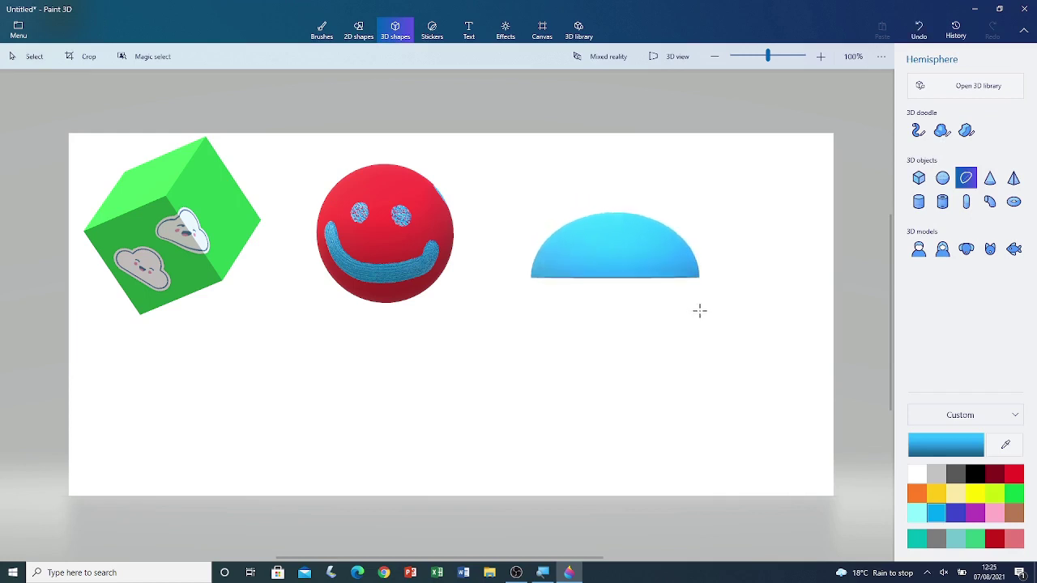
click(635, 255)
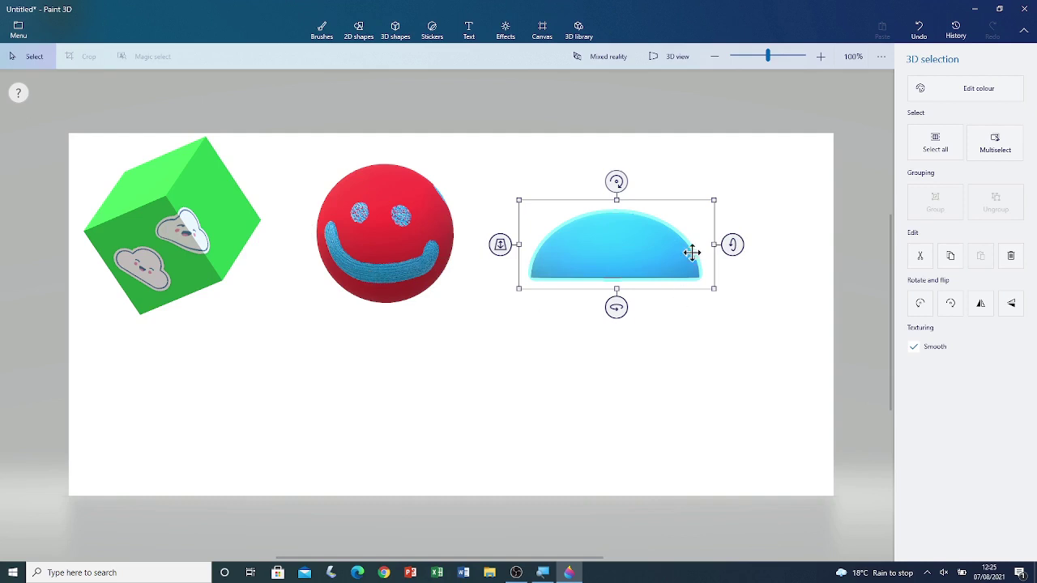
click(940, 92)
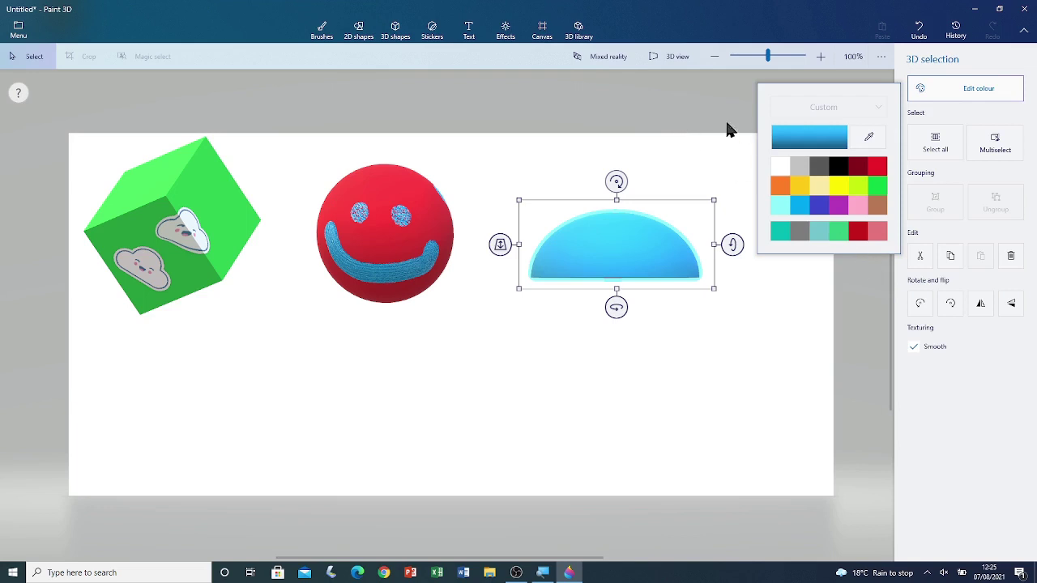
click(686, 115)
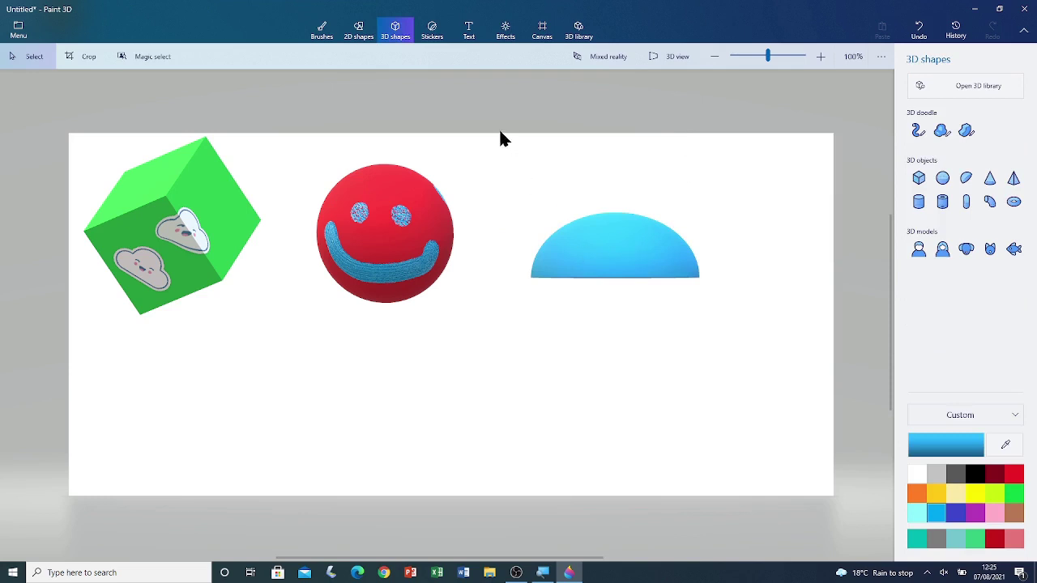
Step: Place the Wood texture sticker and move it over the hemisphere so it covers the curved front
click(435, 40)
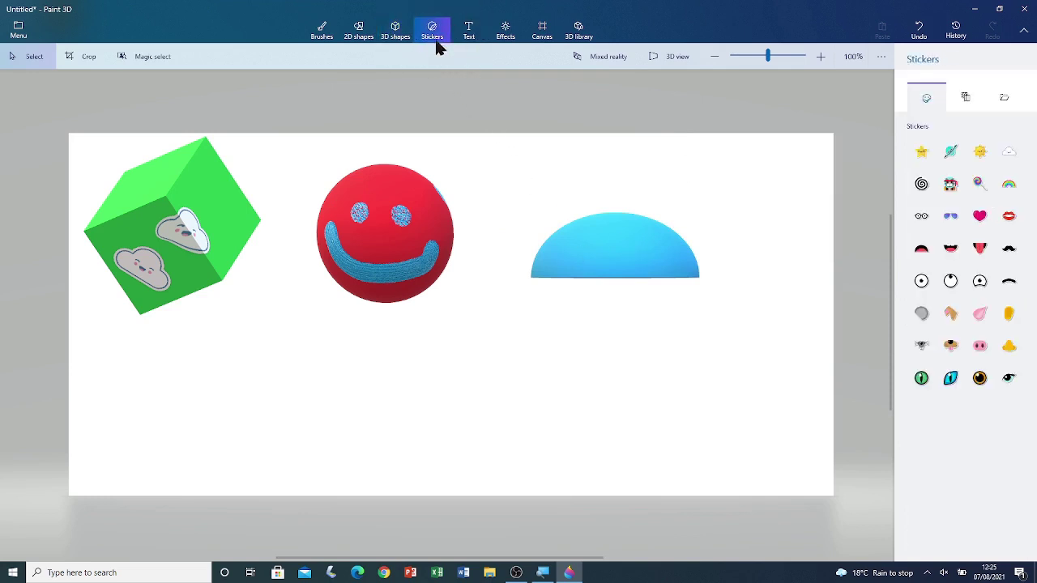
click(966, 97)
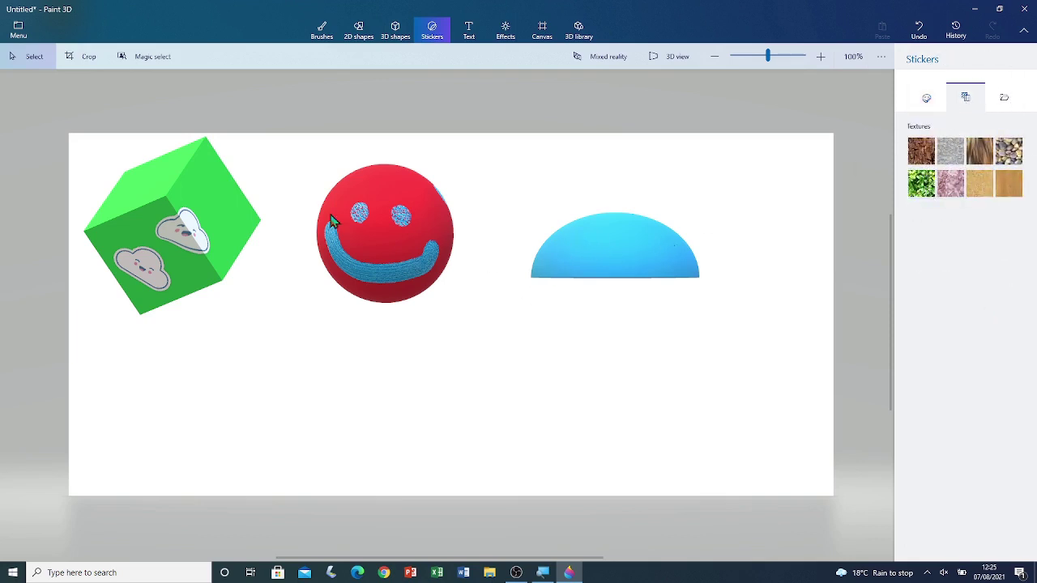
click(1009, 185)
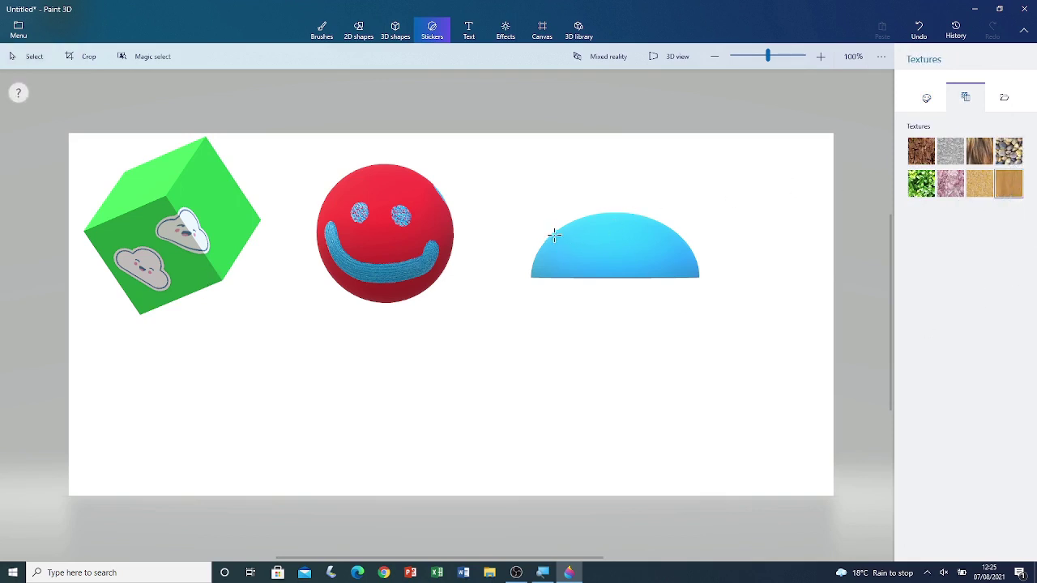
drag(545, 202, 797, 347)
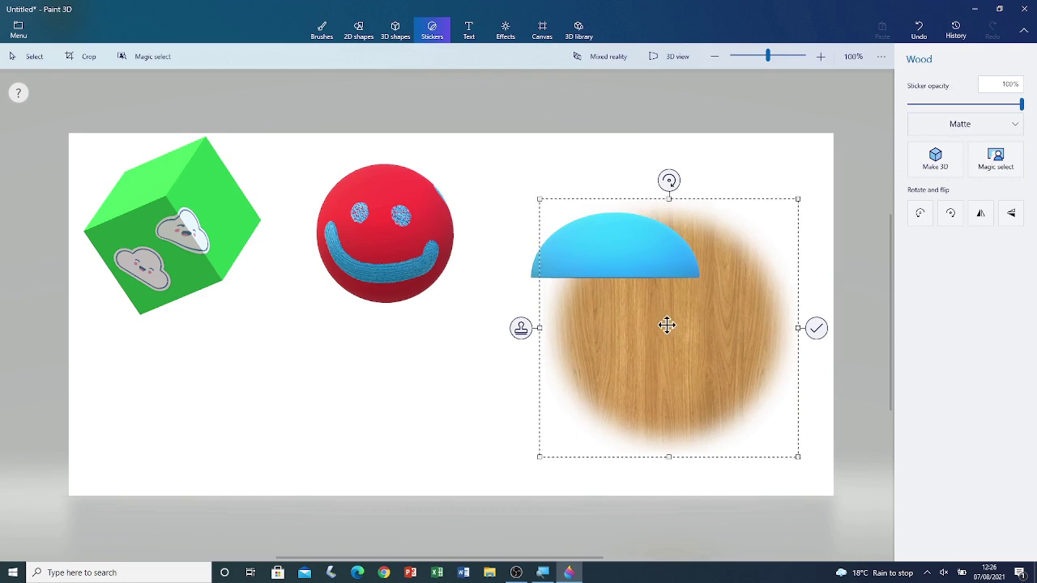
drag(665, 325, 613, 250)
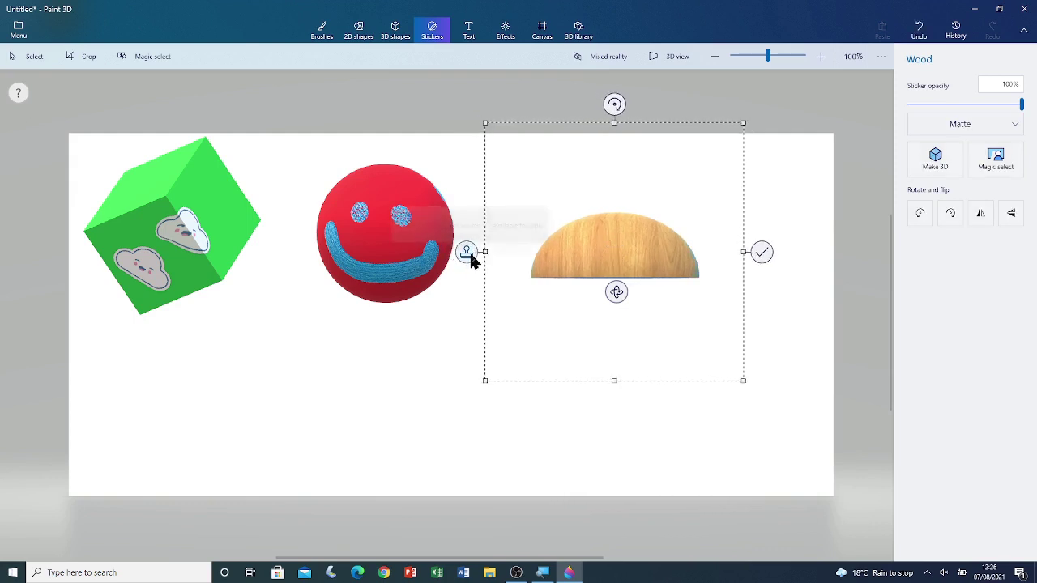
mouse_move(632, 243)
mouse_down()
mouse_move(789, 338)
mouse_move(691, 422)
mouse_move(652, 436)
mouse_move(699, 421)
mouse_move(714, 437)
mouse_move(607, 381)
mouse_move(636, 375)
mouse_move(630, 258)
mouse_up()
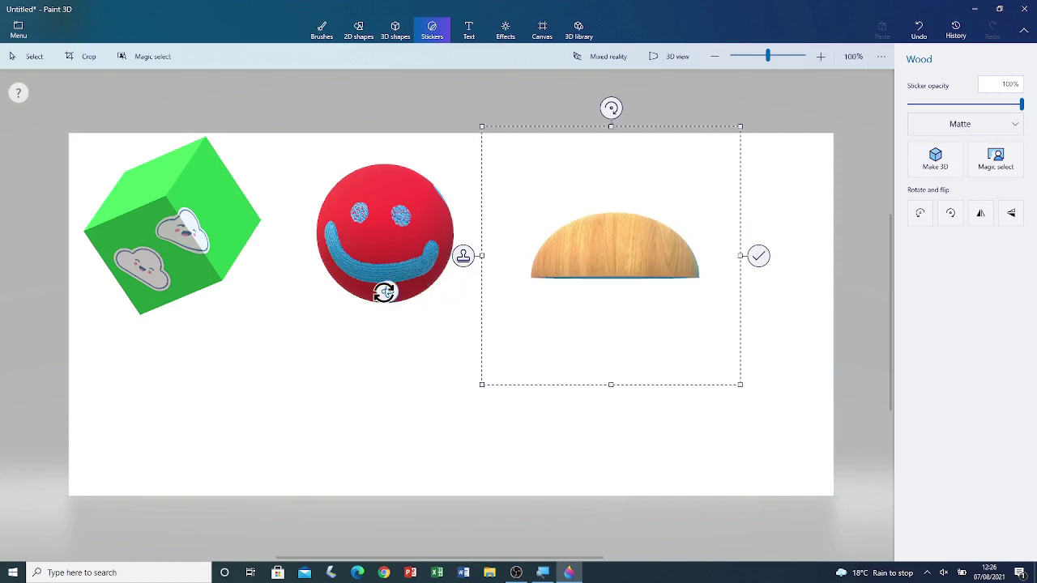
Step: Tilt the hemisphere flat face up and stamp the Wood texture until the flat face and curved side are covered
drag(324, 295, 972, 573)
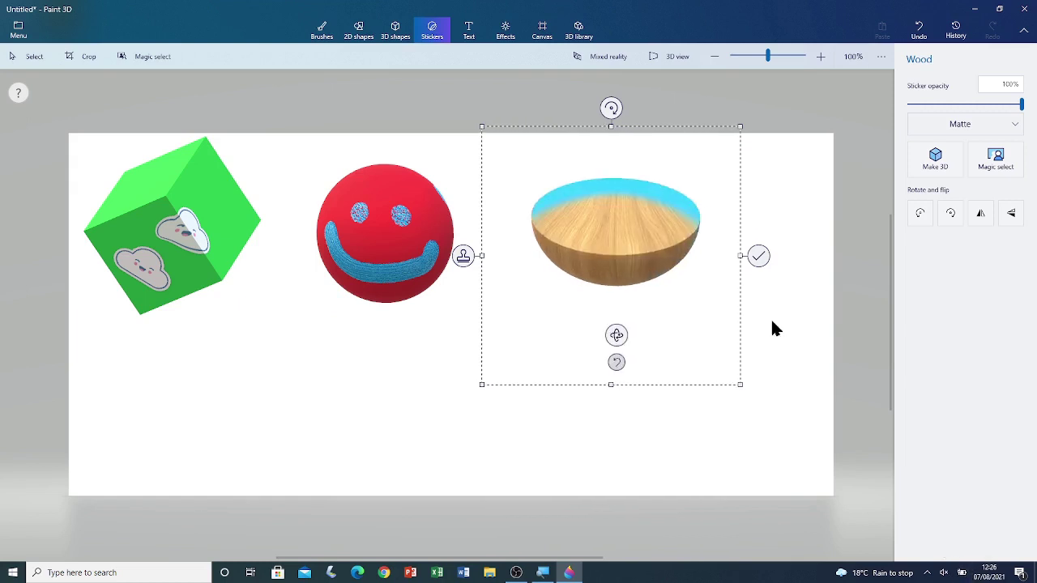
drag(624, 207, 676, 224)
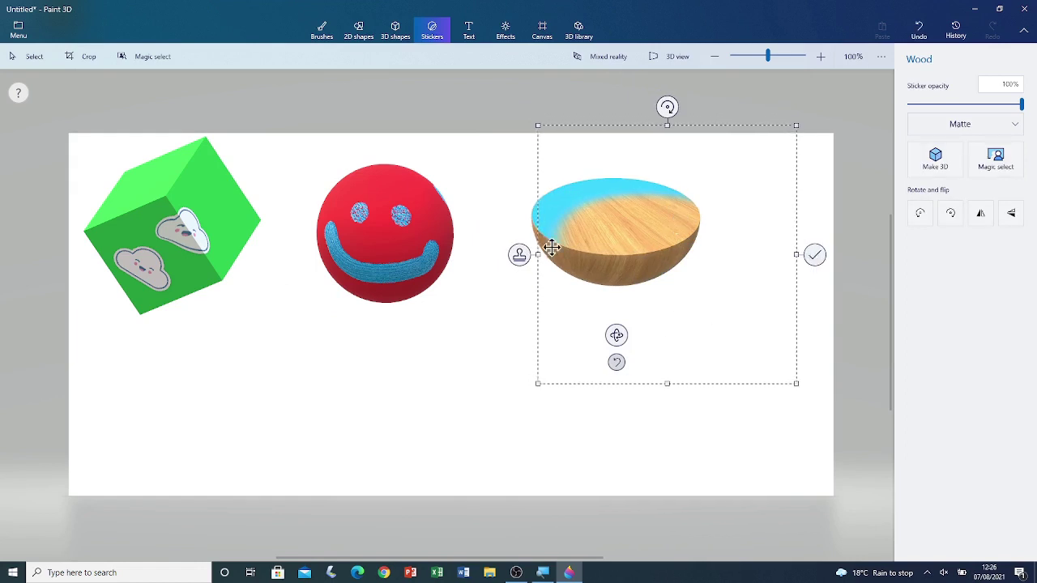
click(521, 257)
drag(665, 248, 594, 179)
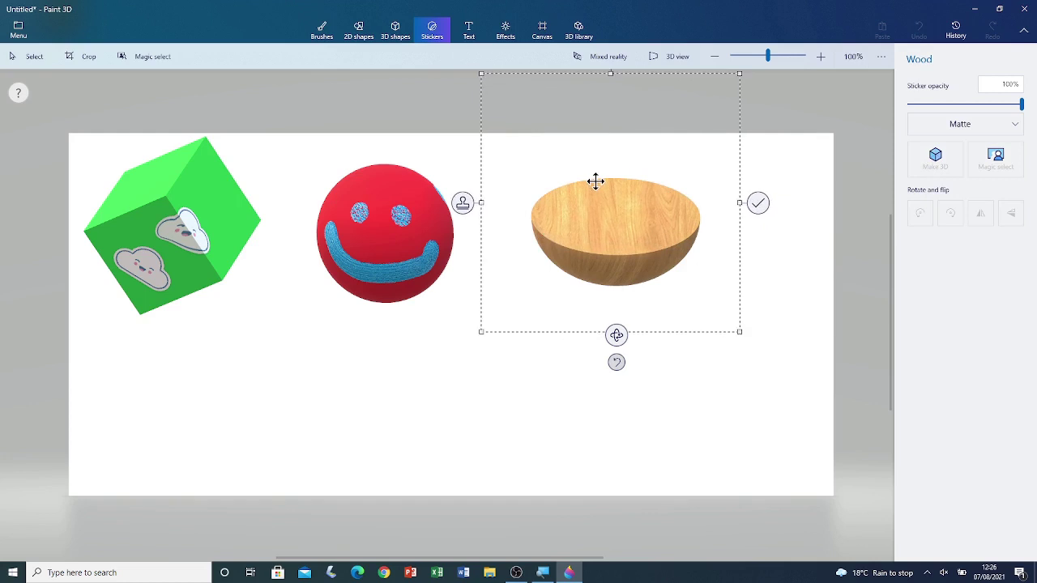
click(460, 201)
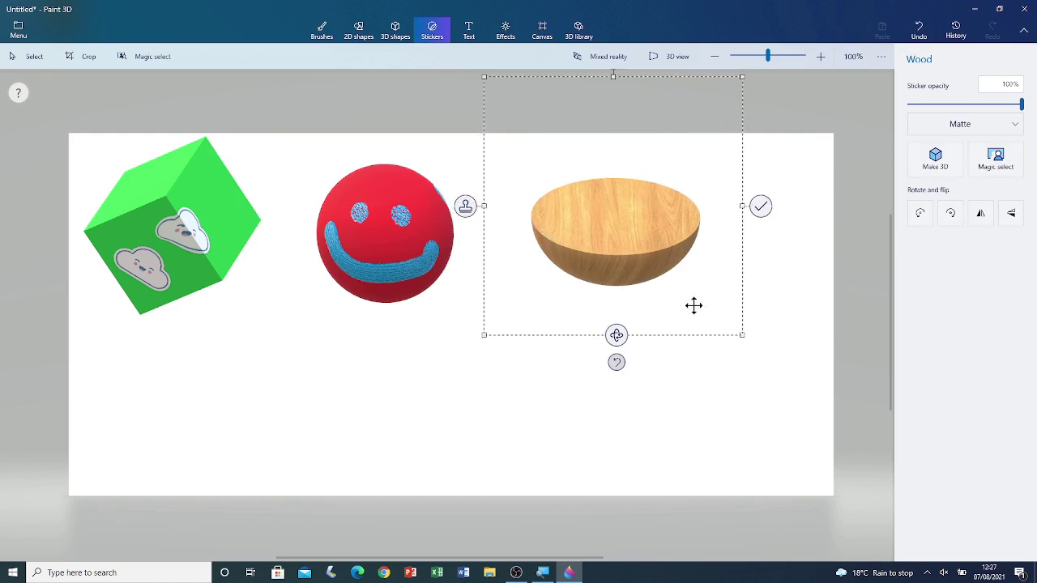
drag(600, 201, 609, 275)
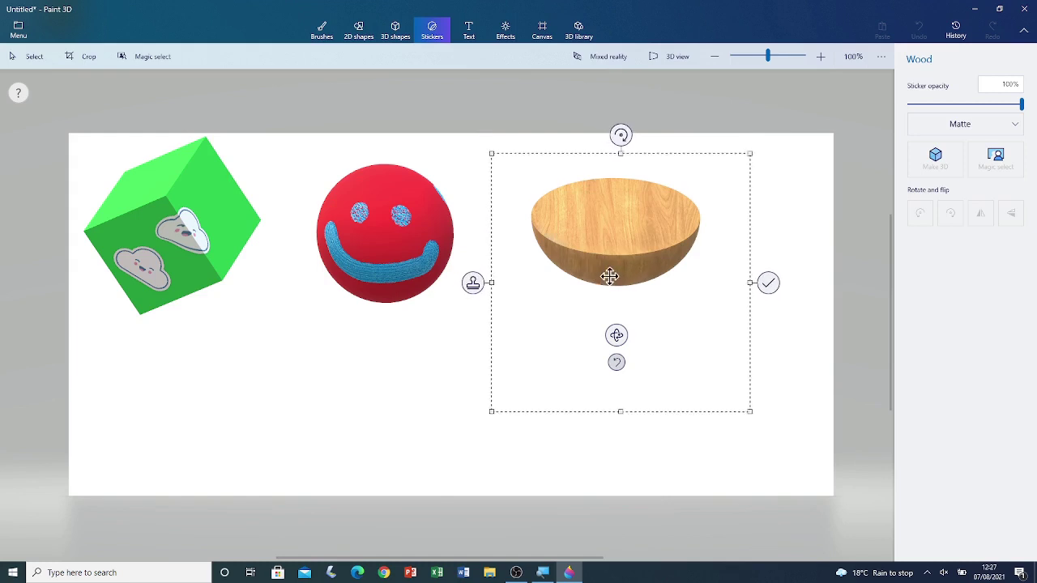
click(769, 281)
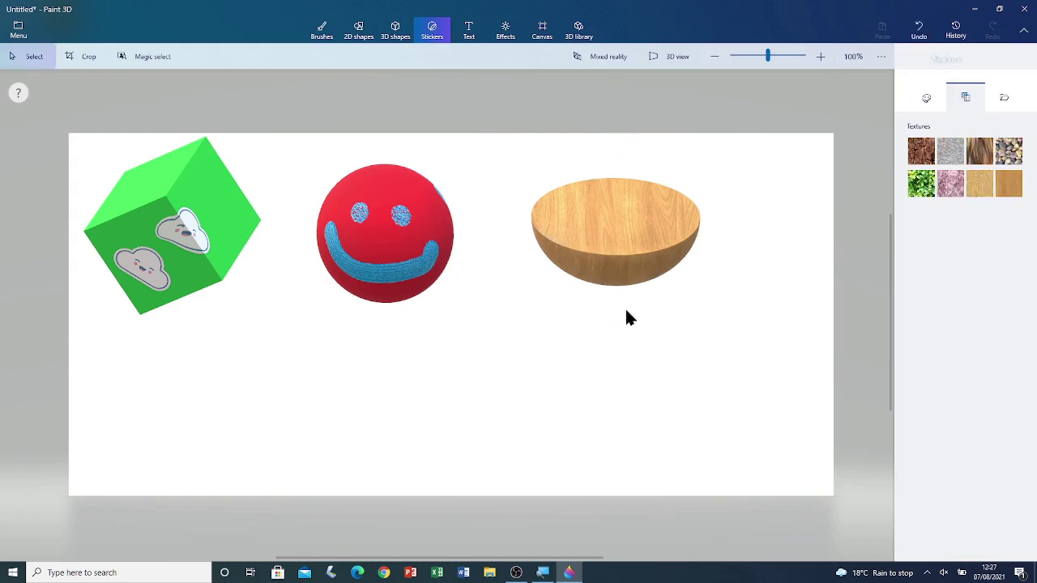
Step: Select the wooden hemisphere and rotate it about its axes until the uncovered blue patch on its curved side faces forward
click(616, 225)
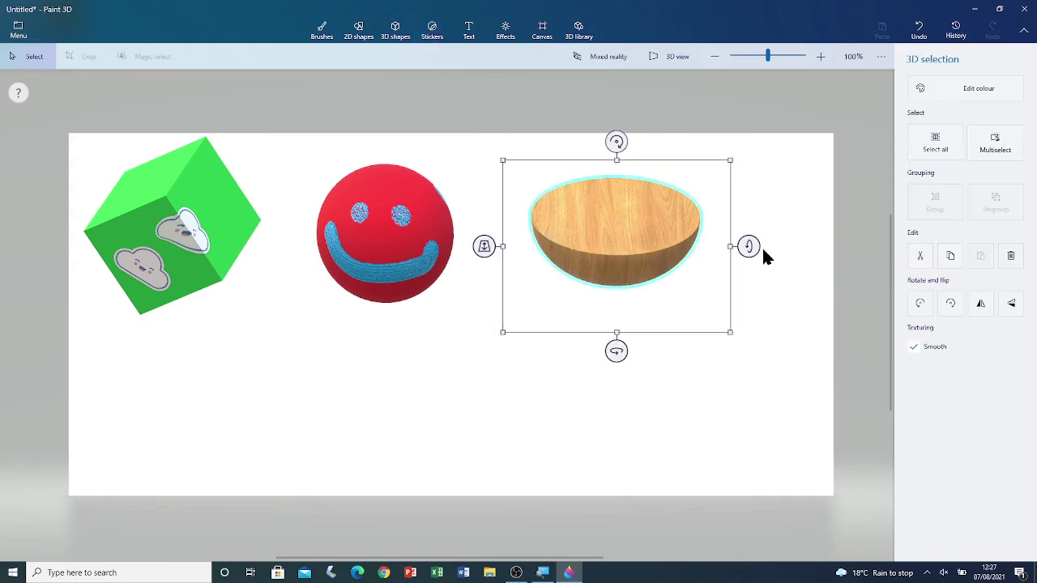
drag(748, 246, 751, 379)
drag(619, 323, 596, 308)
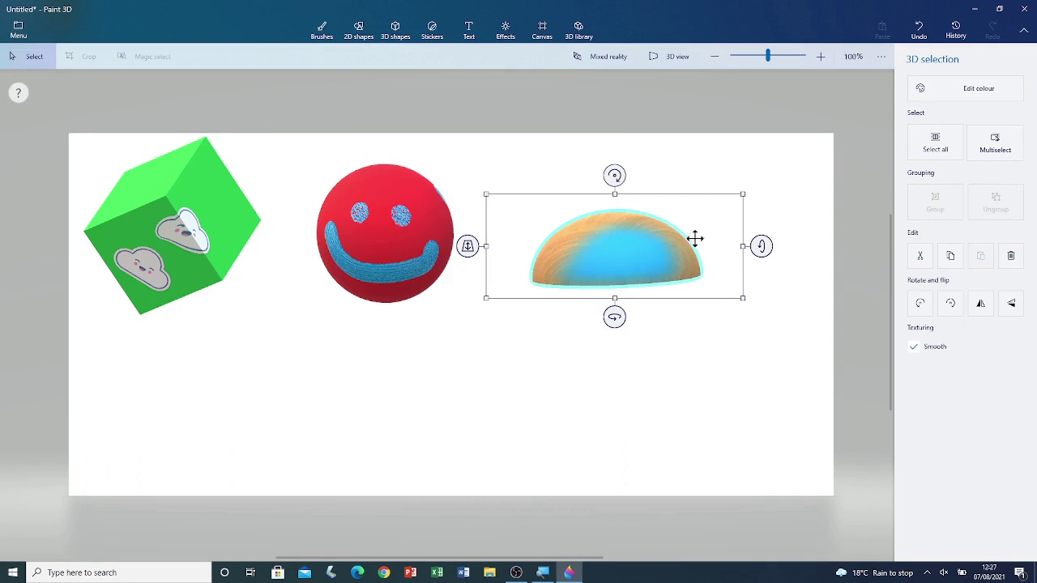
Step: Place the Wood texture sticker over the hemisphere's blue patch and stretch it until the whole curved side is covered
click(434, 30)
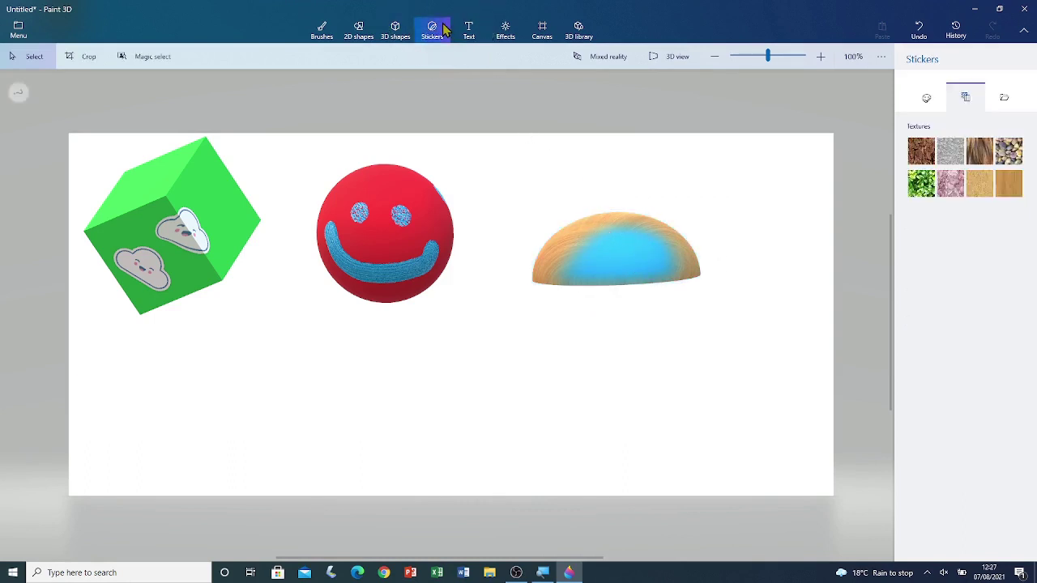
click(1010, 184)
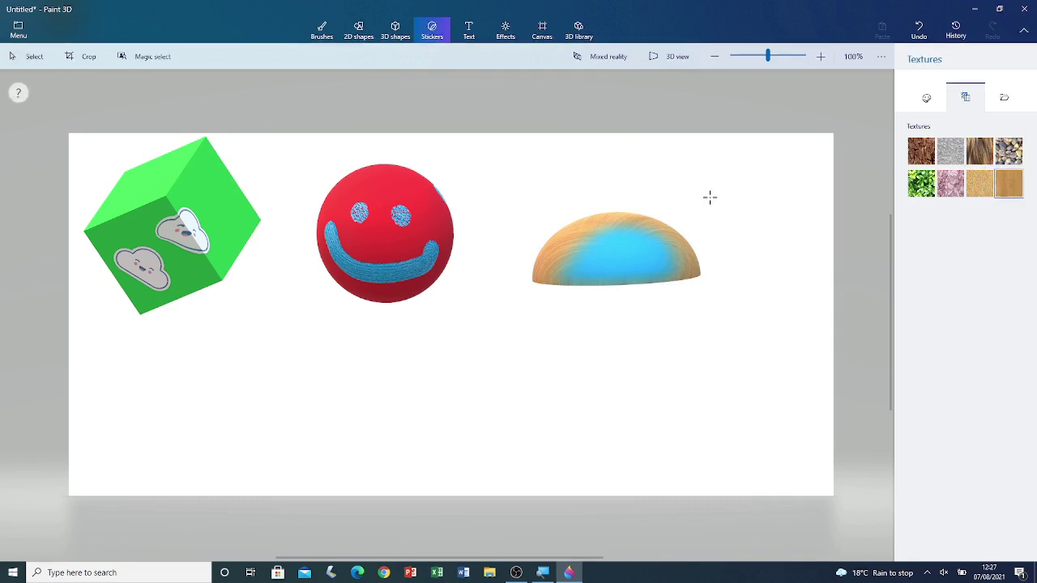
drag(577, 237, 677, 347)
drag(620, 305, 648, 278)
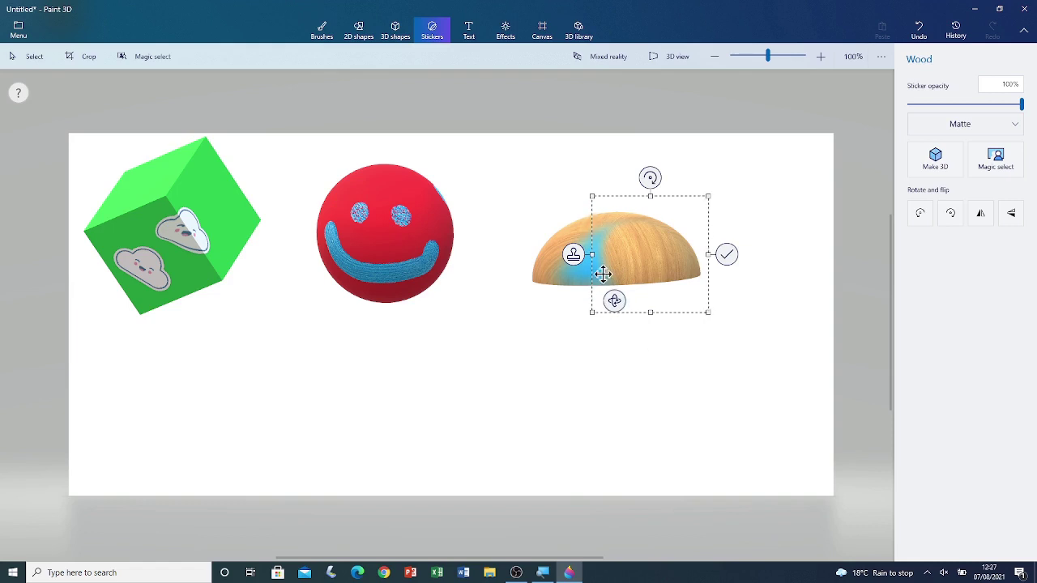
drag(588, 254, 528, 256)
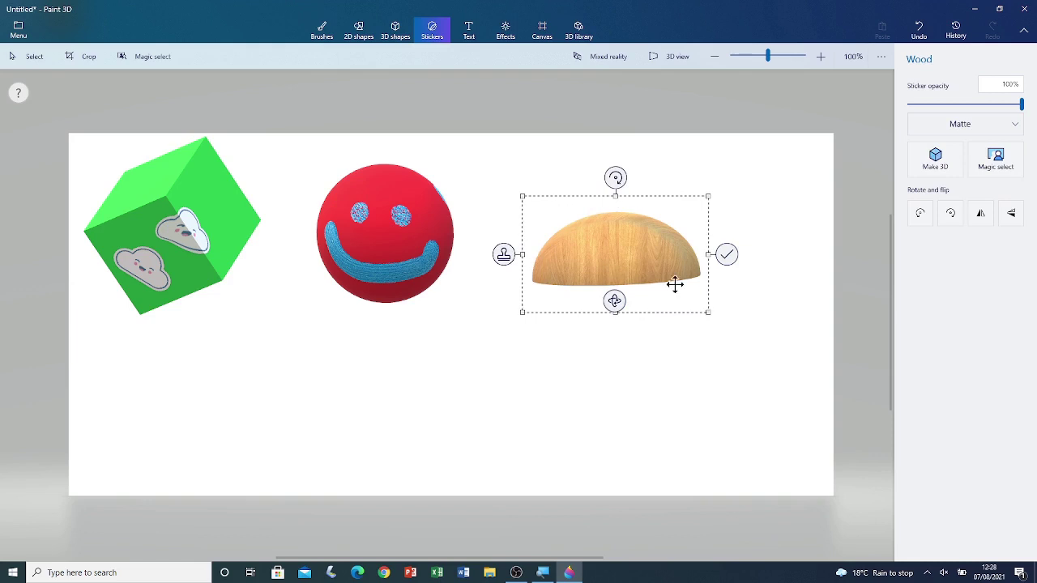
click(726, 256)
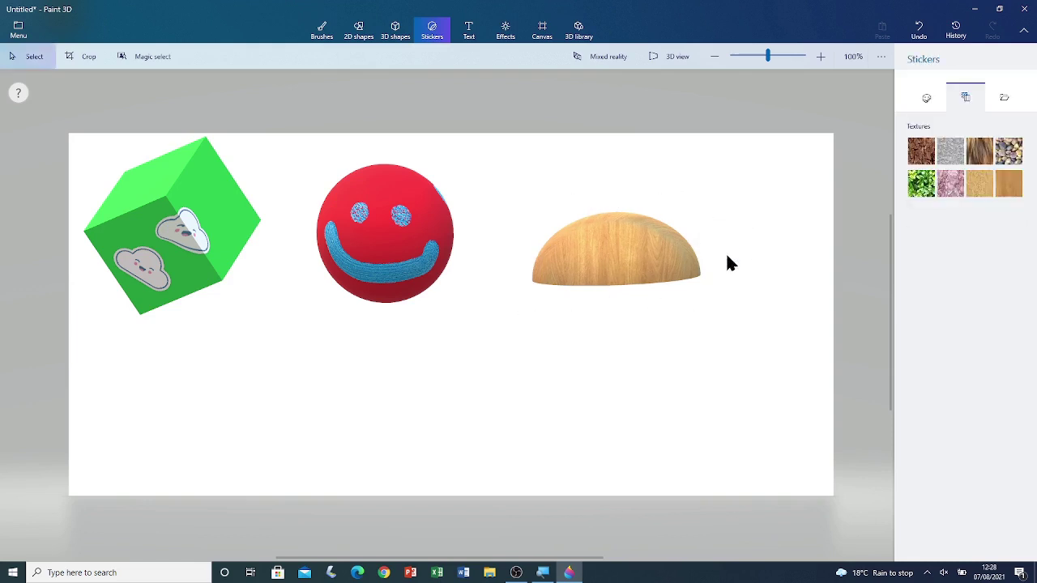
Step: Move the wooden hemisphere up beside the red sphere and tilt it slightly so its flat underside shows
click(648, 247)
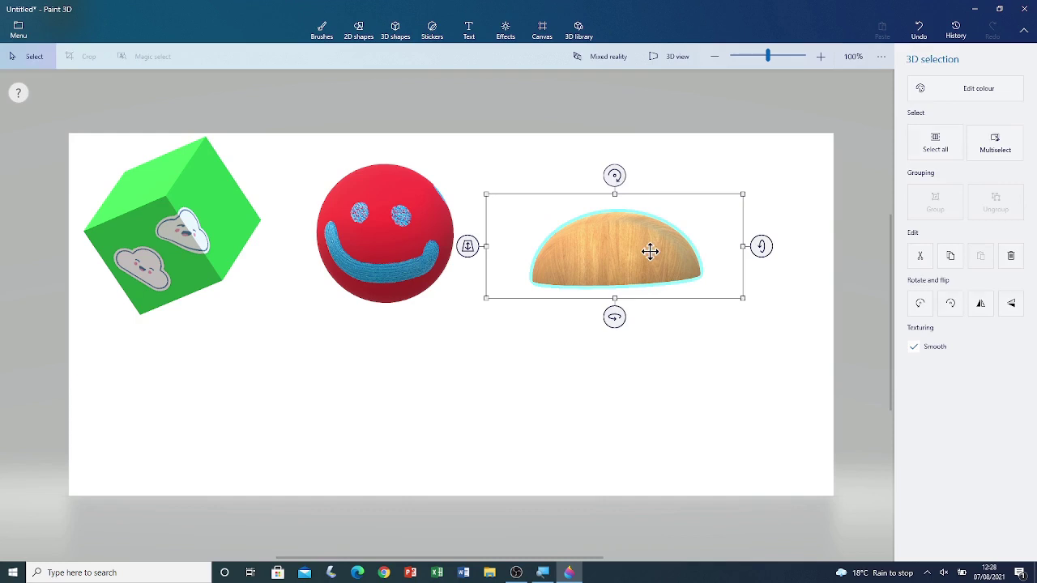
drag(650, 246, 611, 209)
key(ctrl+e)
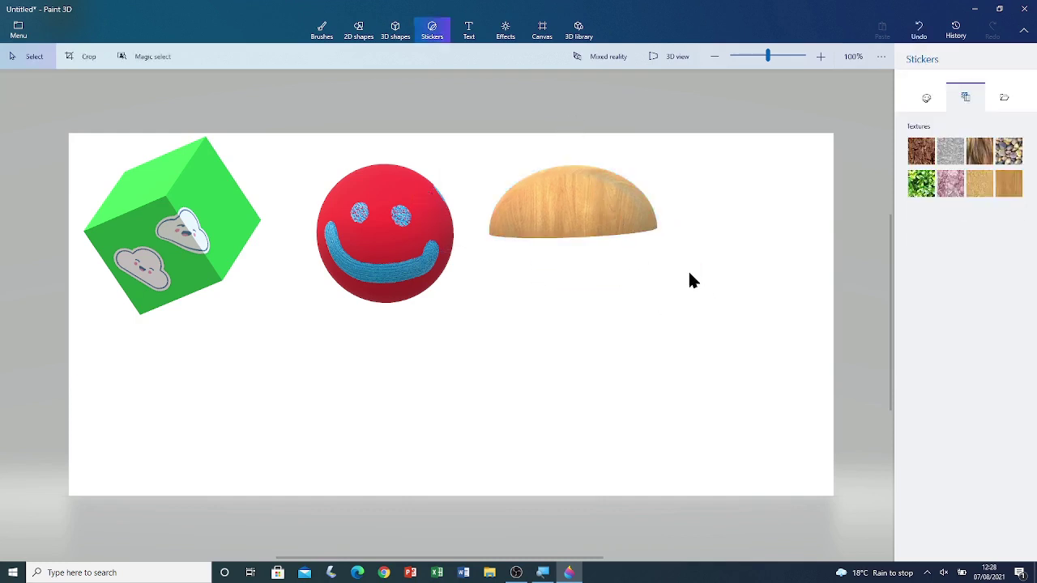
click(676, 209)
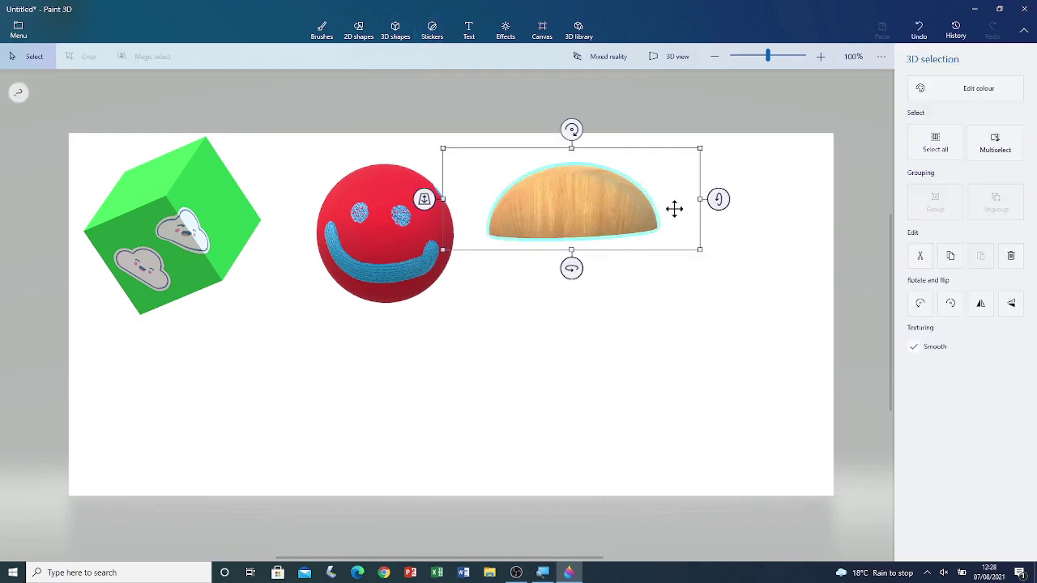
drag(721, 204, 719, 199)
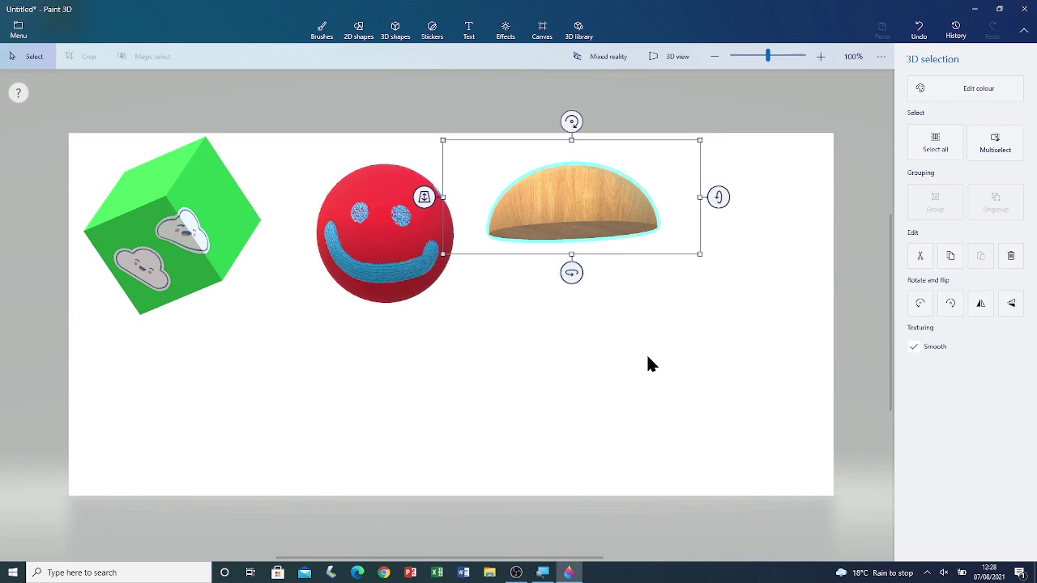
key(s)
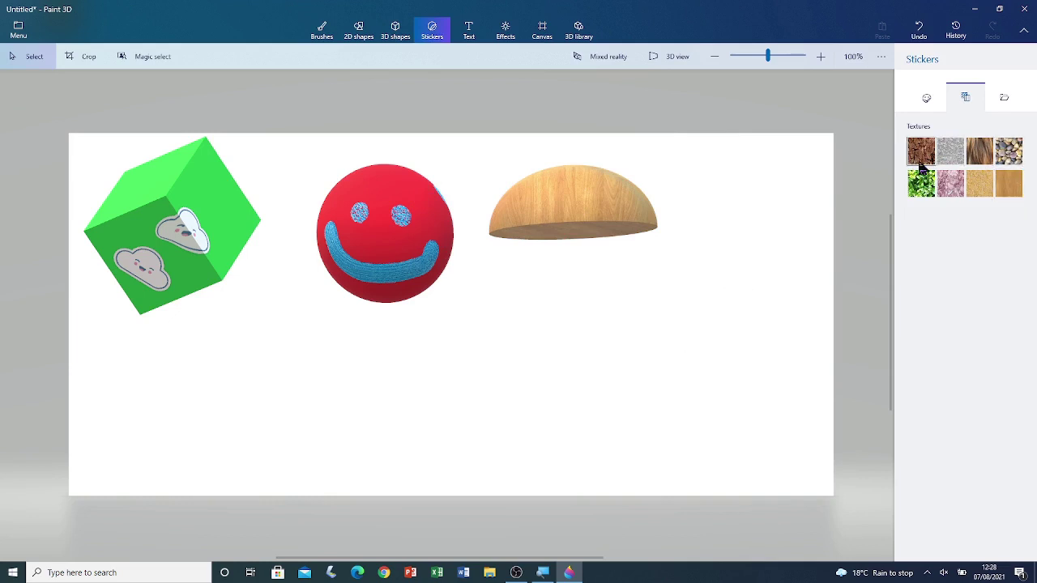
click(923, 102)
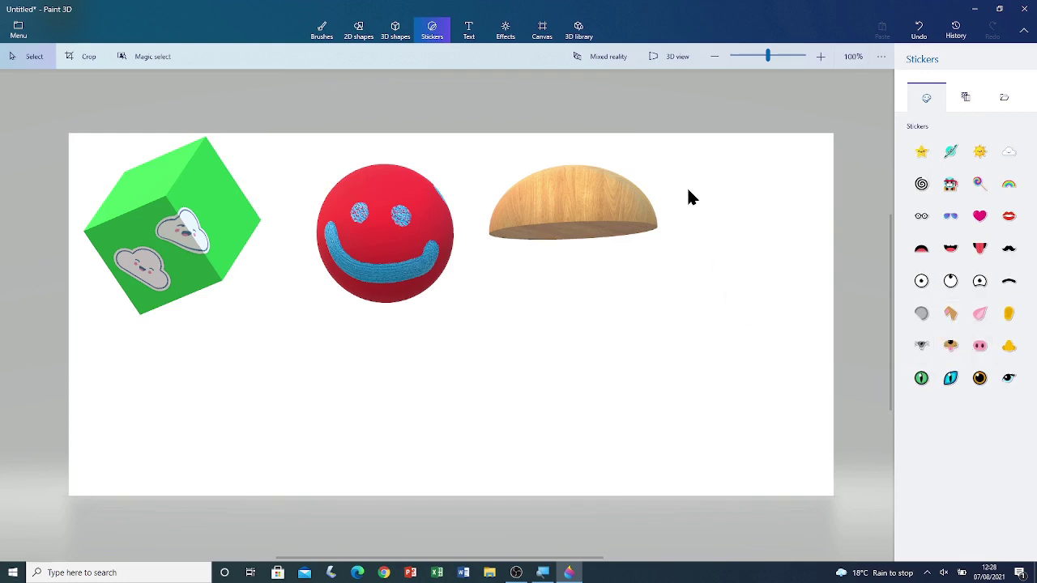
Step: Draw a tall 3D cone on the canvas below the green cube and red sphere, and recolour it golden yellow
click(400, 29)
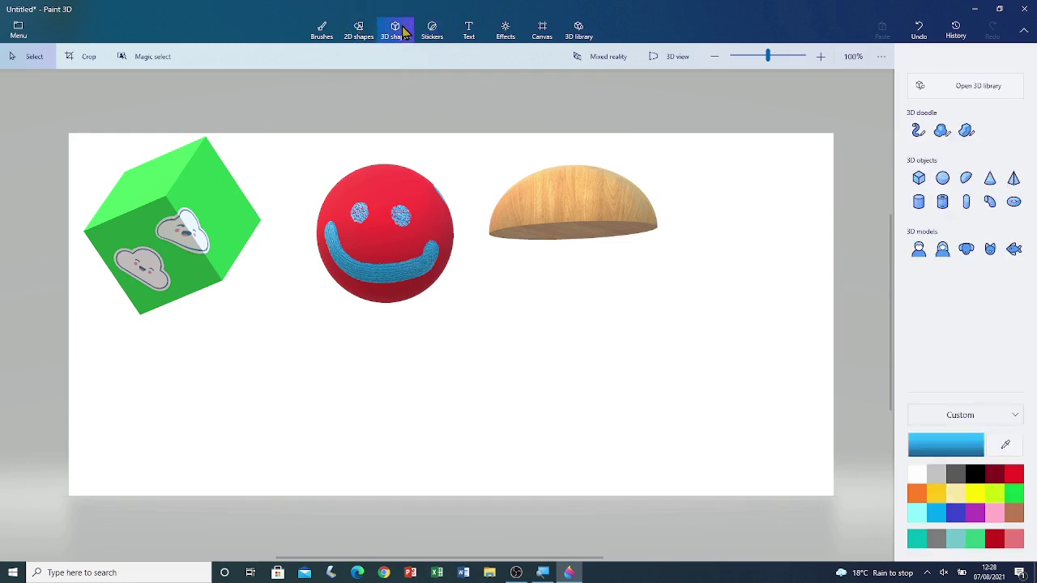
click(993, 182)
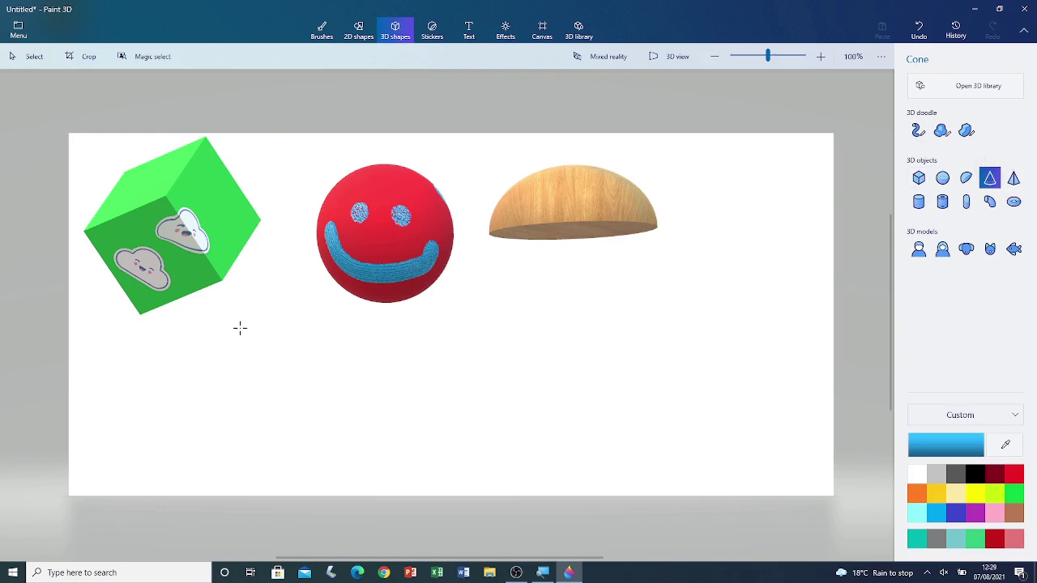
drag(240, 307, 338, 486)
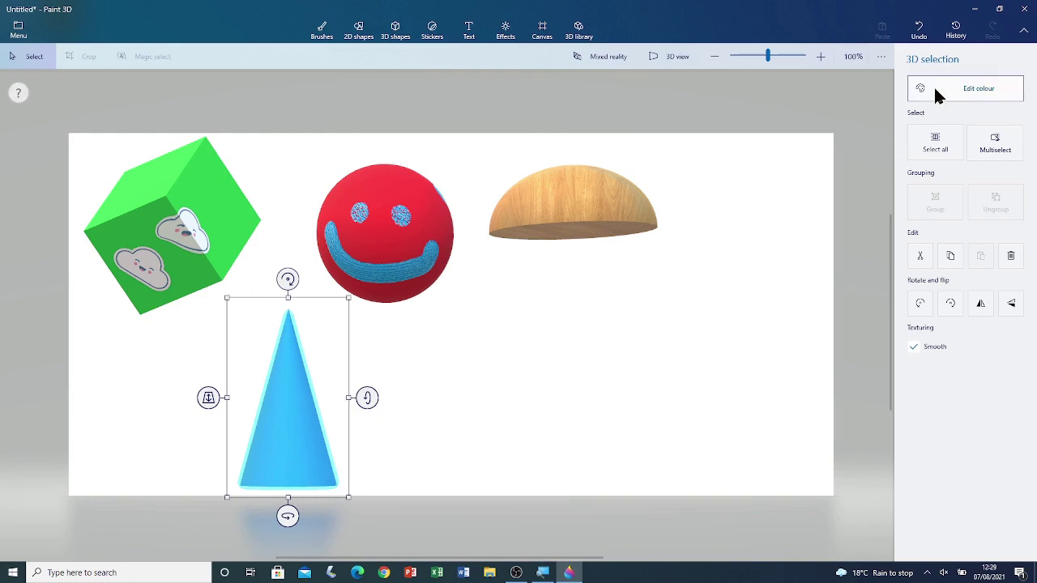
click(997, 93)
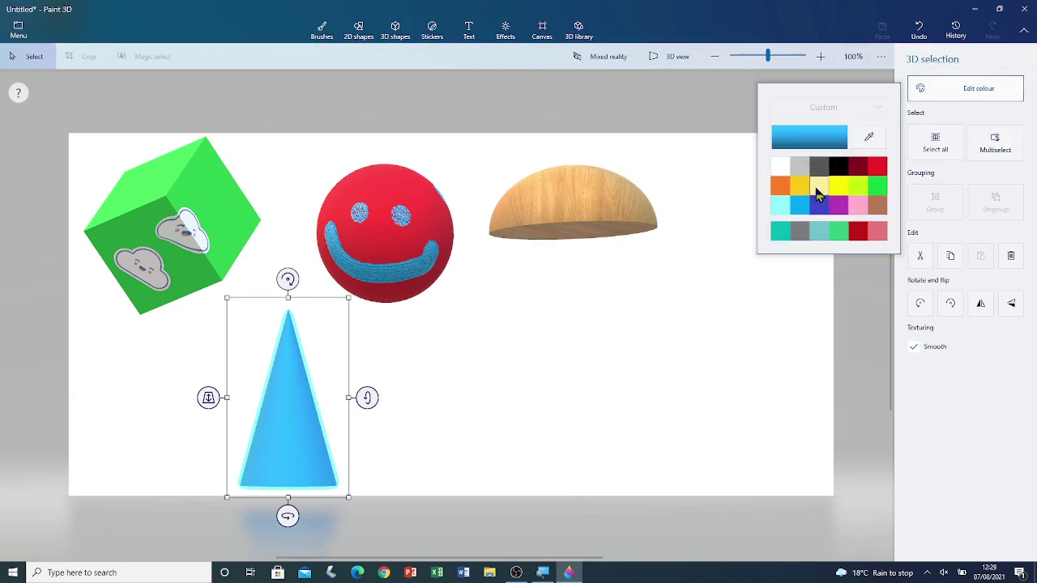
click(800, 188)
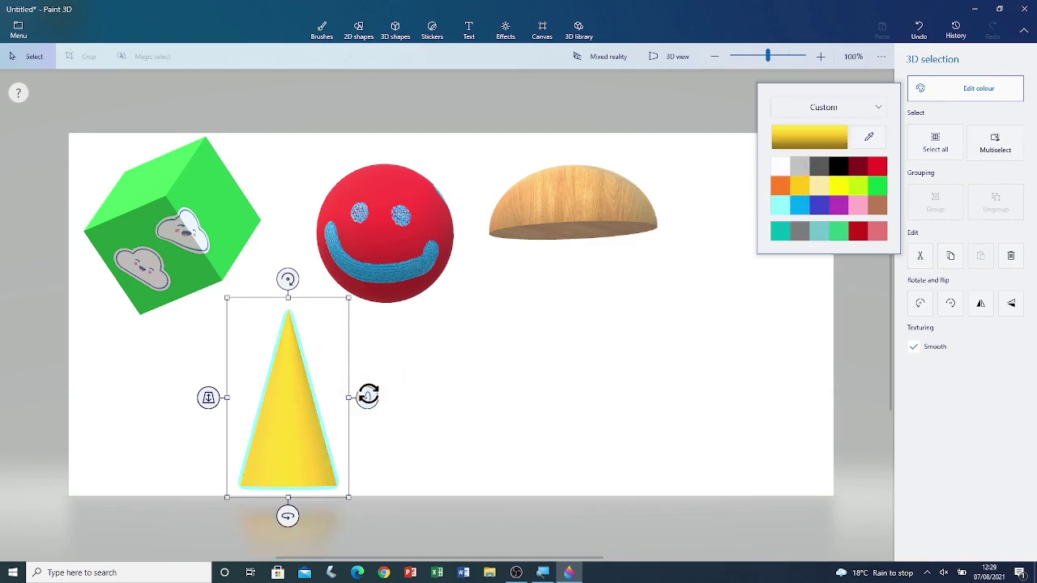
Step: Rotate the cone about its axes until it leans over with its round base showing, and move it up slightly
drag(367, 397, 366, 418)
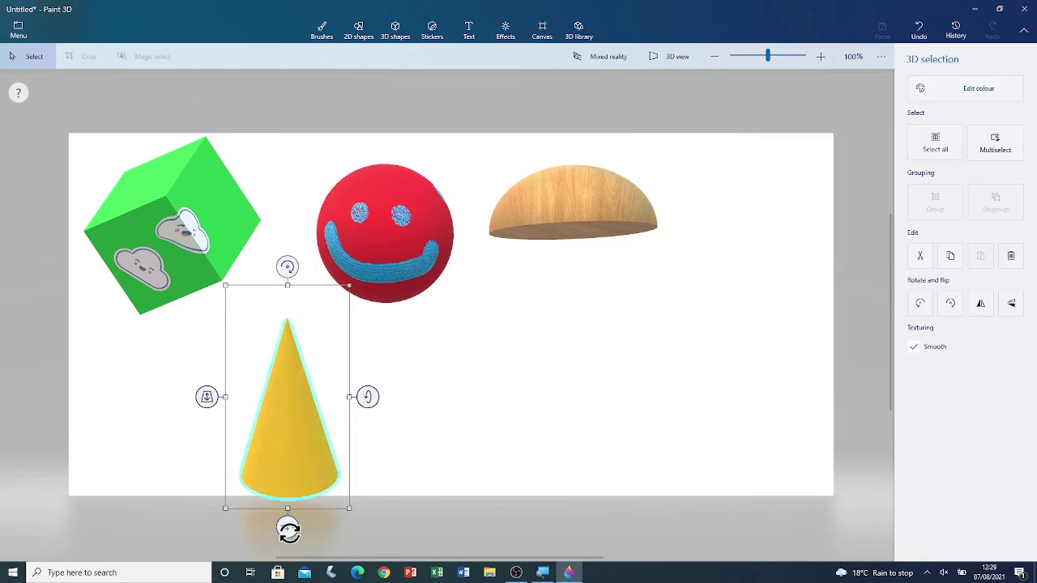
drag(291, 528, 243, 525)
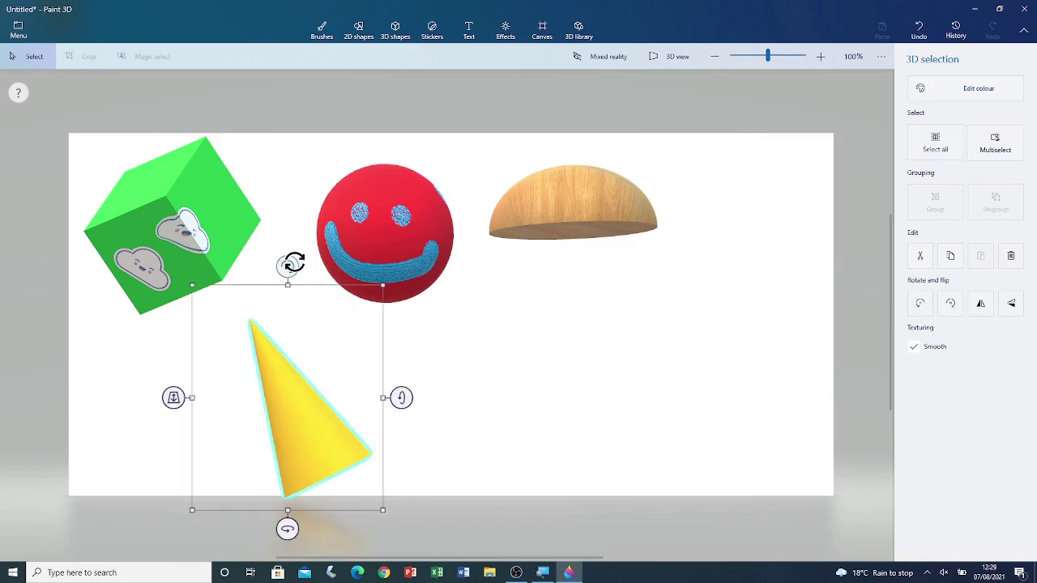
drag(289, 266, 240, 247)
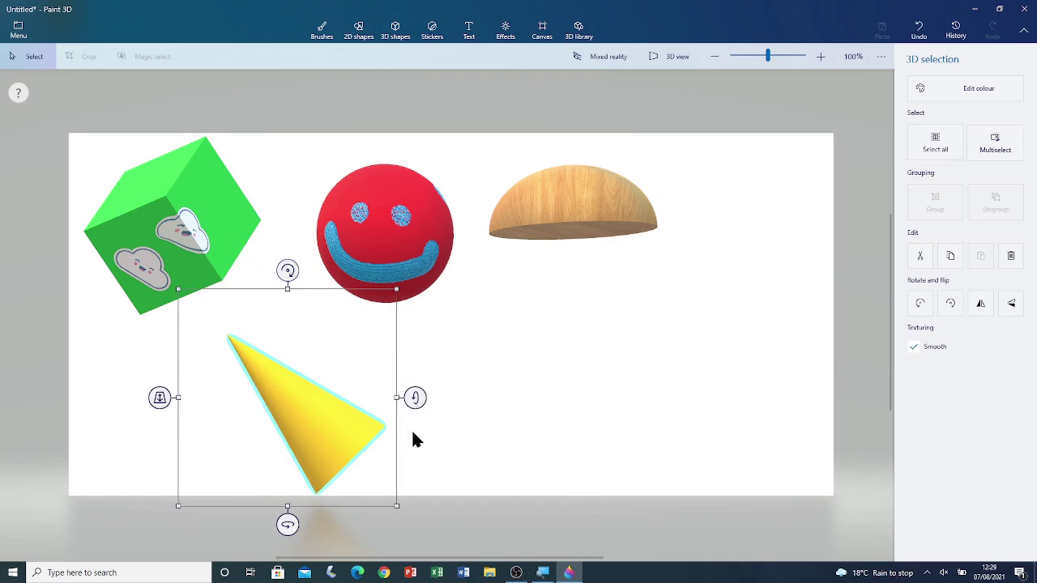
drag(275, 533, 272, 522)
drag(308, 421, 305, 394)
click(487, 386)
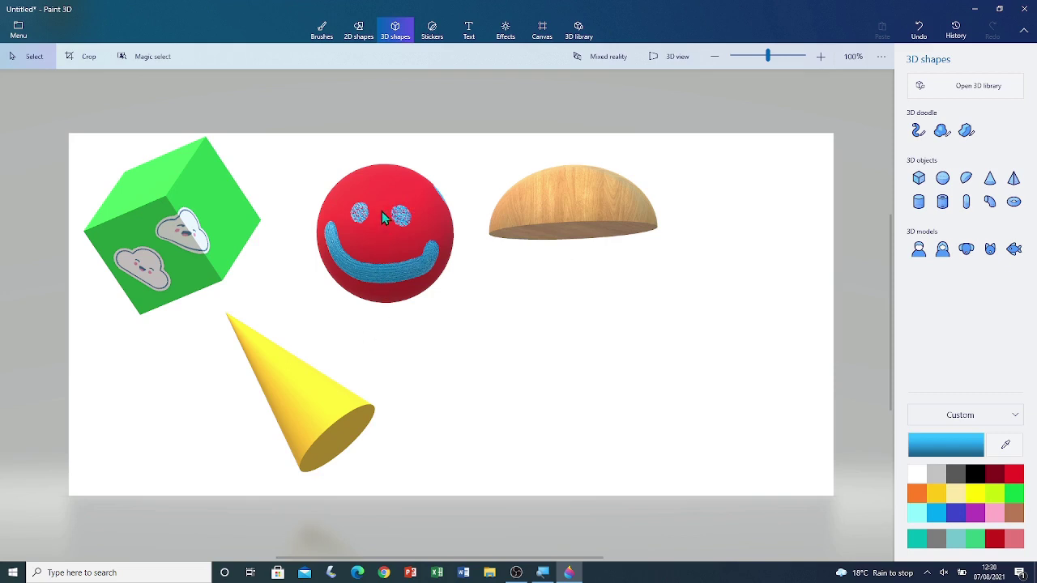
Step: Draw a 2D square outline on the cone's side, rotate it about half a turn, stamp it and move the active copy towards the base
click(359, 34)
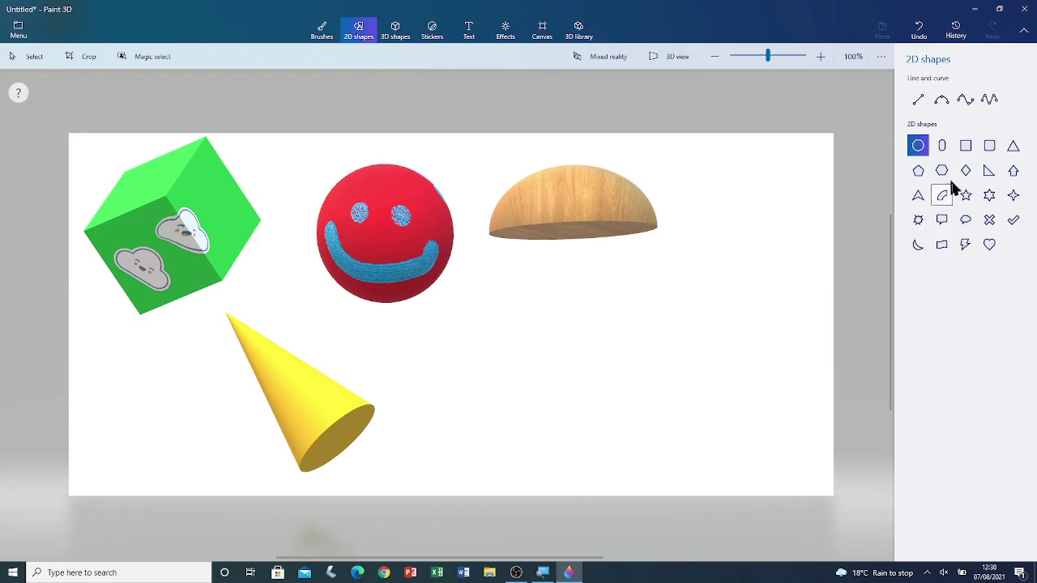
click(970, 147)
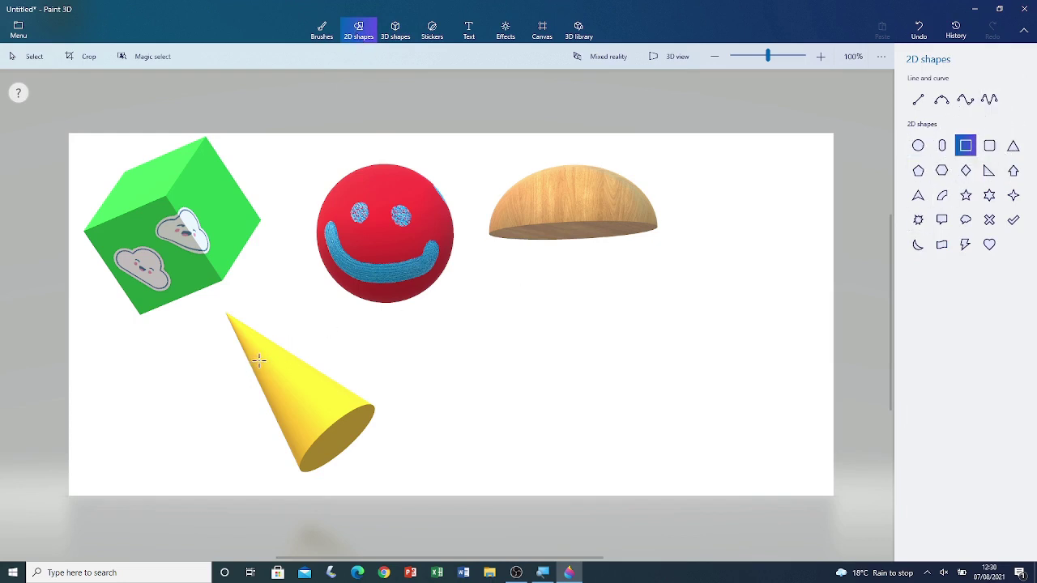
drag(260, 360, 356, 423)
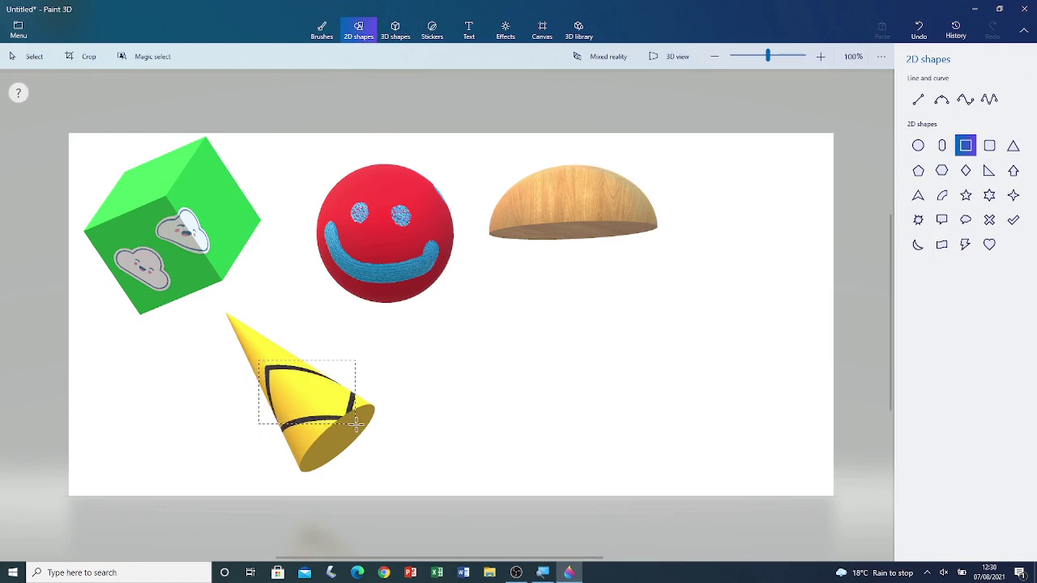
mouse_move(299, 382)
mouse_down()
mouse_move(389, 394)
mouse_move(470, 377)
mouse_move(455, 364)
mouse_move(470, 366)
mouse_move(345, 349)
mouse_move(302, 363)
mouse_move(315, 387)
mouse_up()
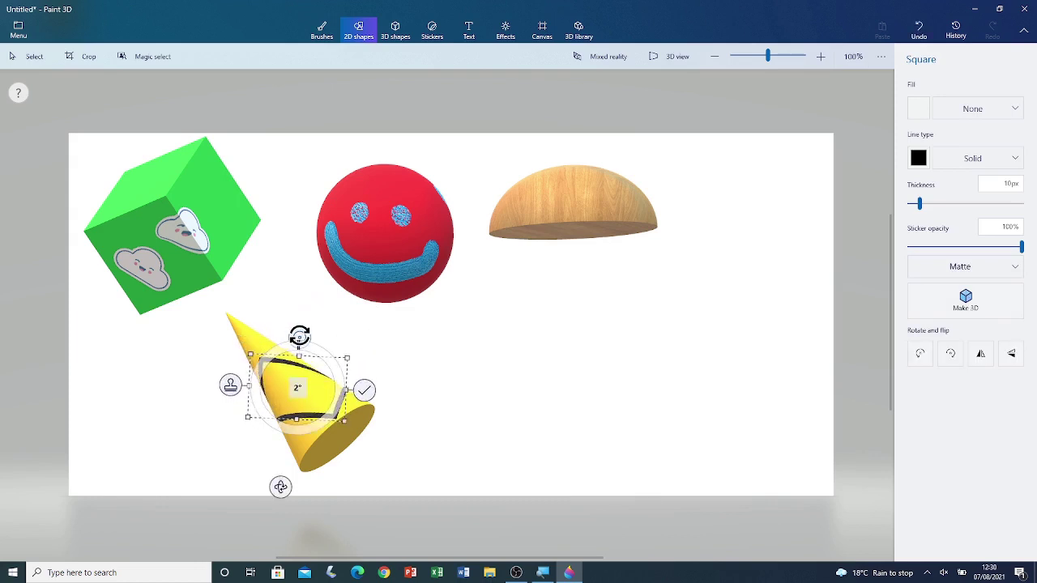
drag(299, 335, 296, 440)
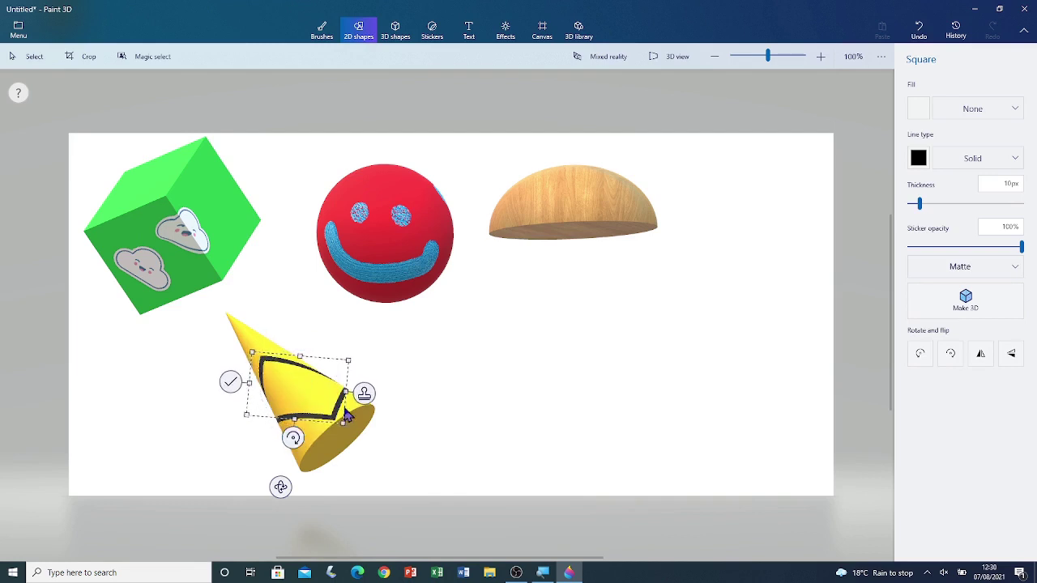
drag(324, 394, 361, 421)
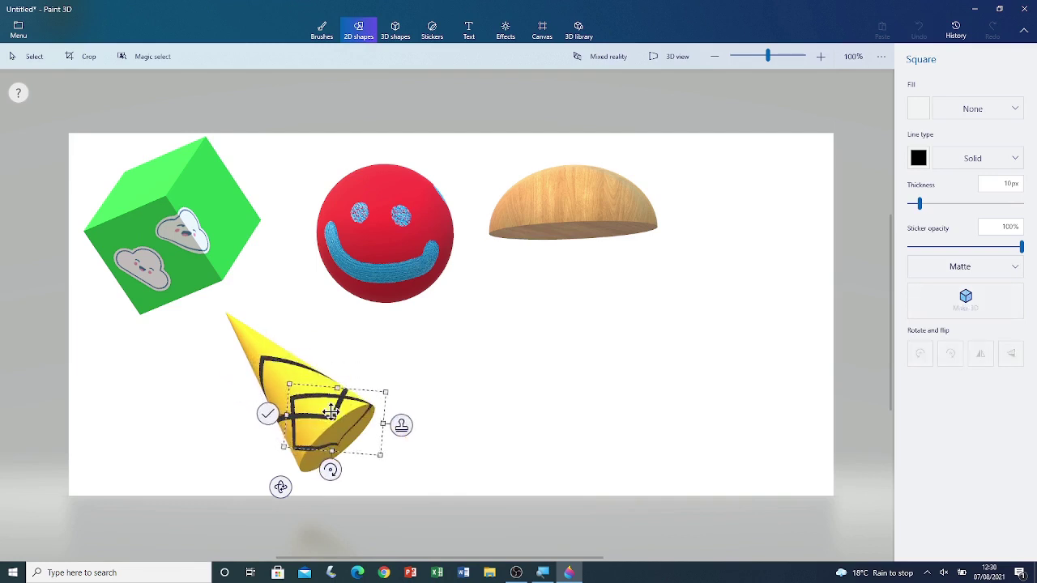
Step: Give the active square on the cone a light turquoise solid fill and a bright green outline
click(918, 108)
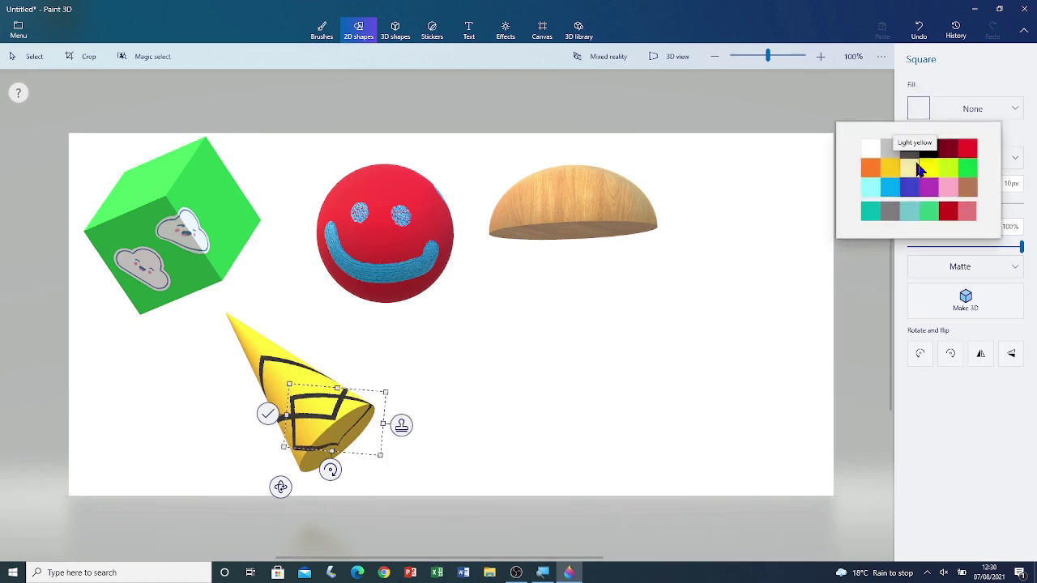
click(867, 186)
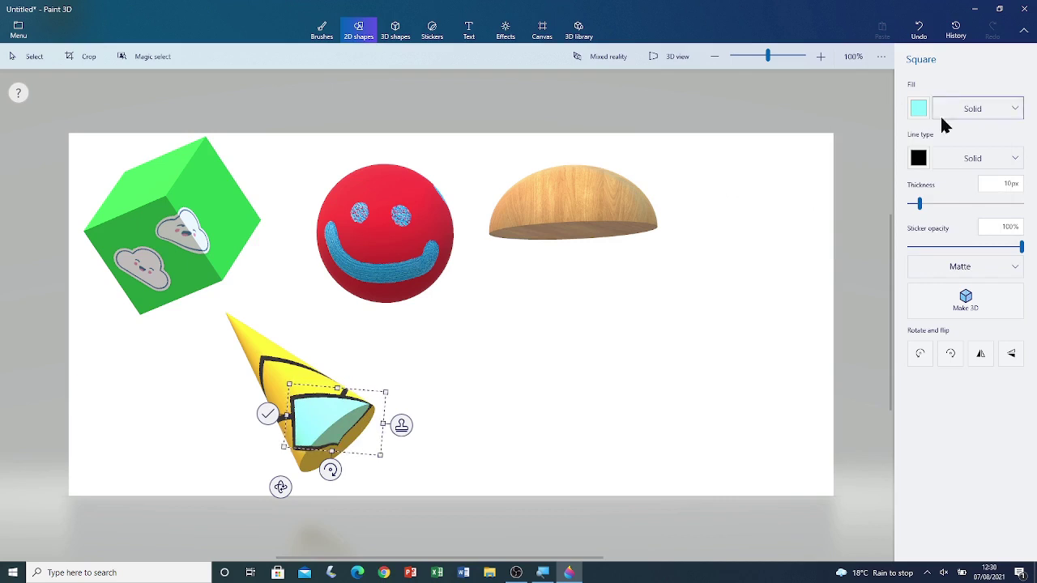
click(918, 158)
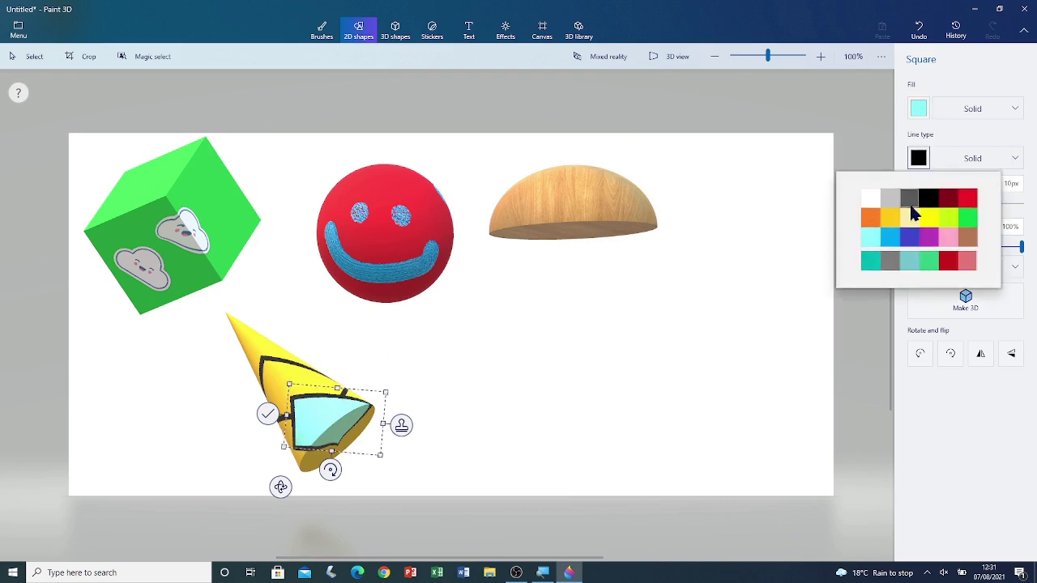
click(967, 217)
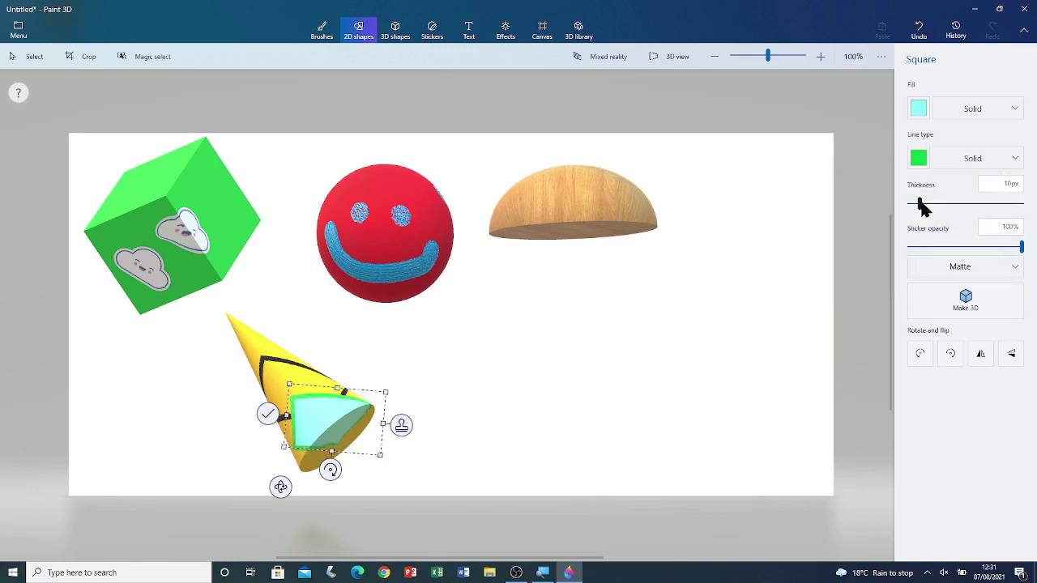
Step: Set the square's line thickness to 20 px, and try a sticker opacity of about 56% before restoring it to 100%
drag(920, 204, 924, 205)
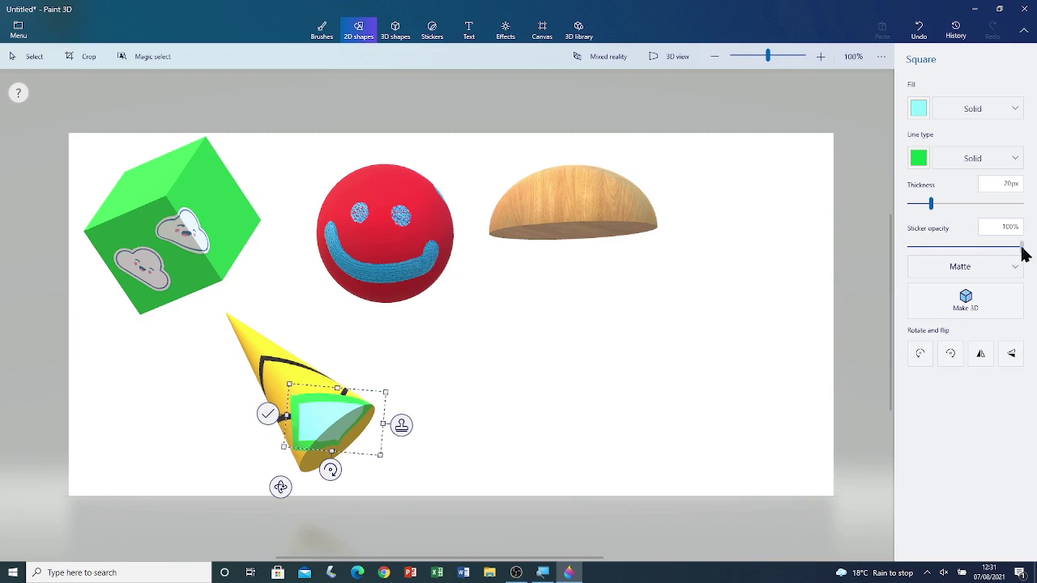
drag(1023, 247, 1002, 248)
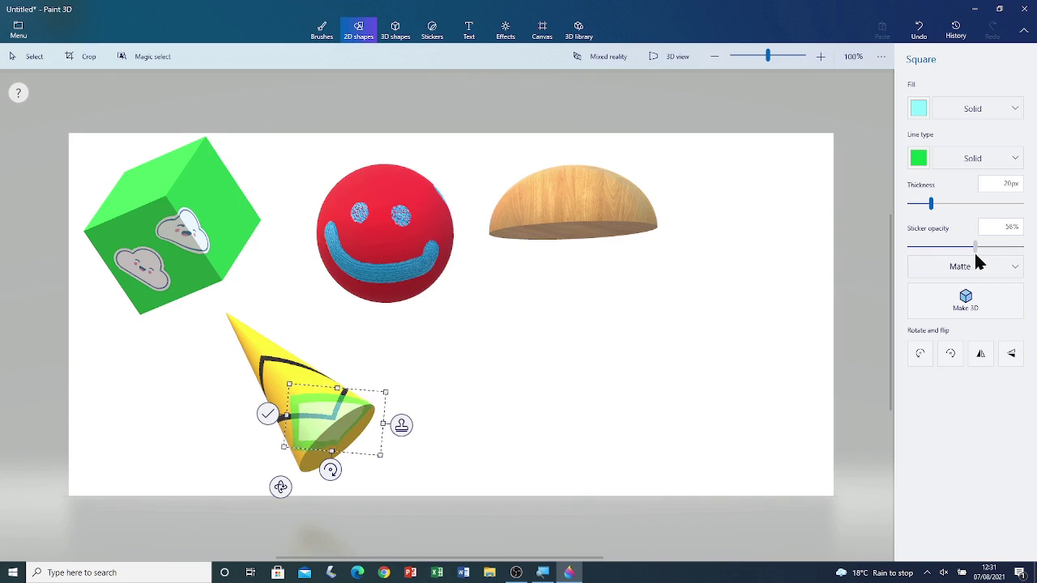
drag(986, 249, 1035, 252)
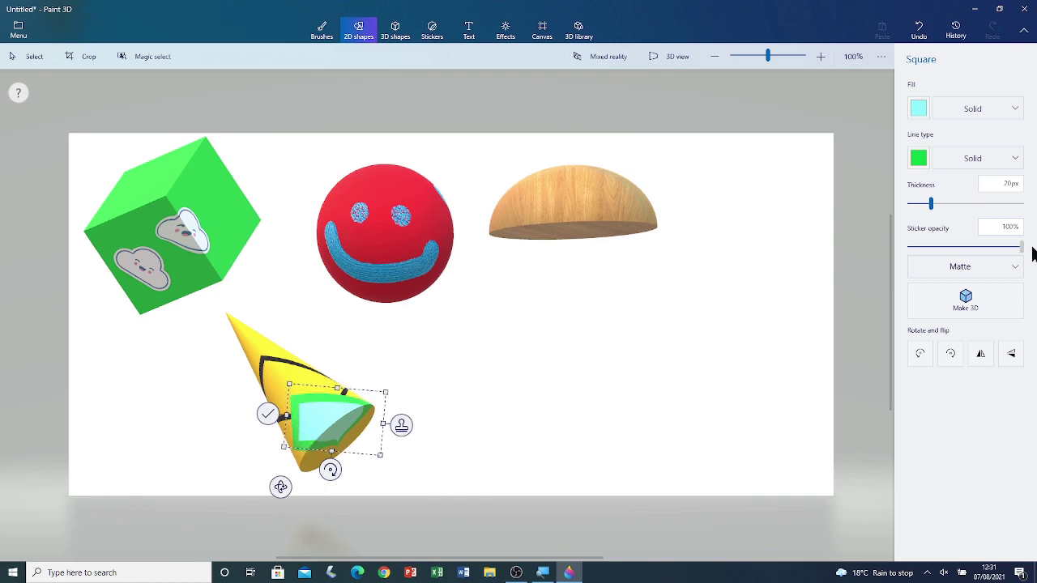
Step: Lower the active square's sticker opacity to 51% and commit it to the cone
drag(1002, 251, 965, 248)
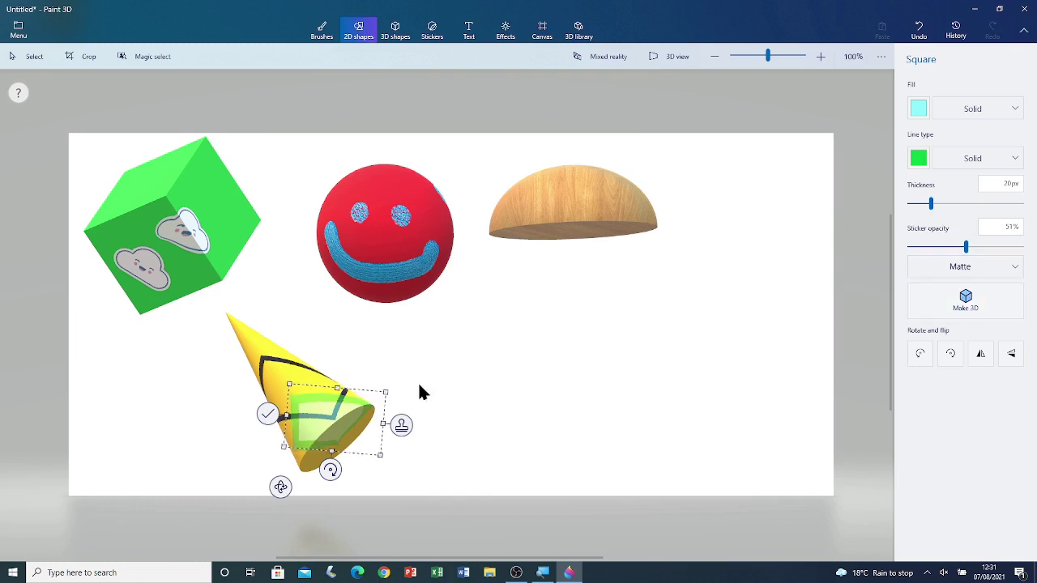
click(267, 416)
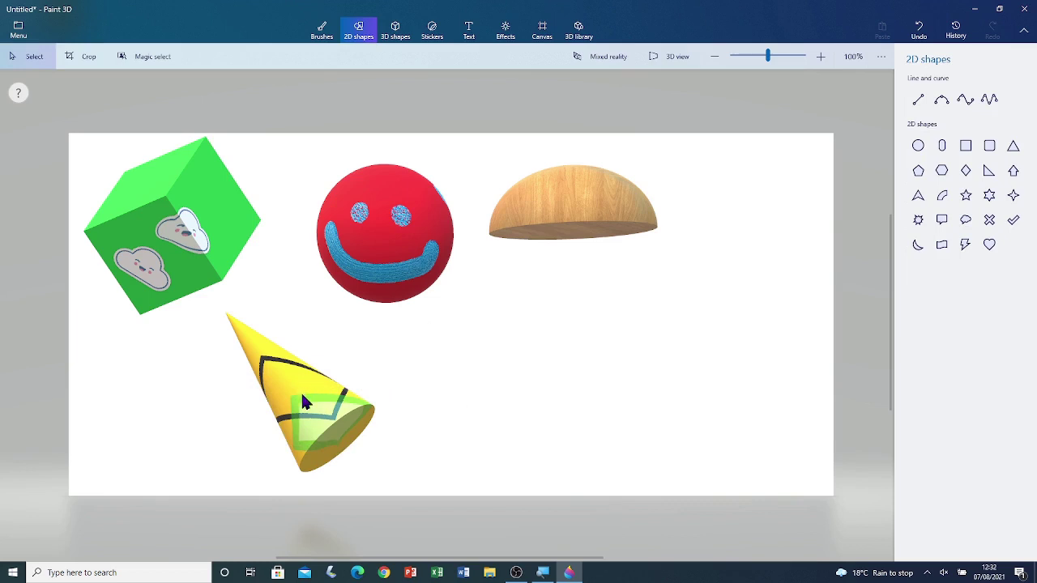
Step: Select the cone and rotate it about its axes until it stands nearly upright with both square stickers facing forward
click(304, 403)
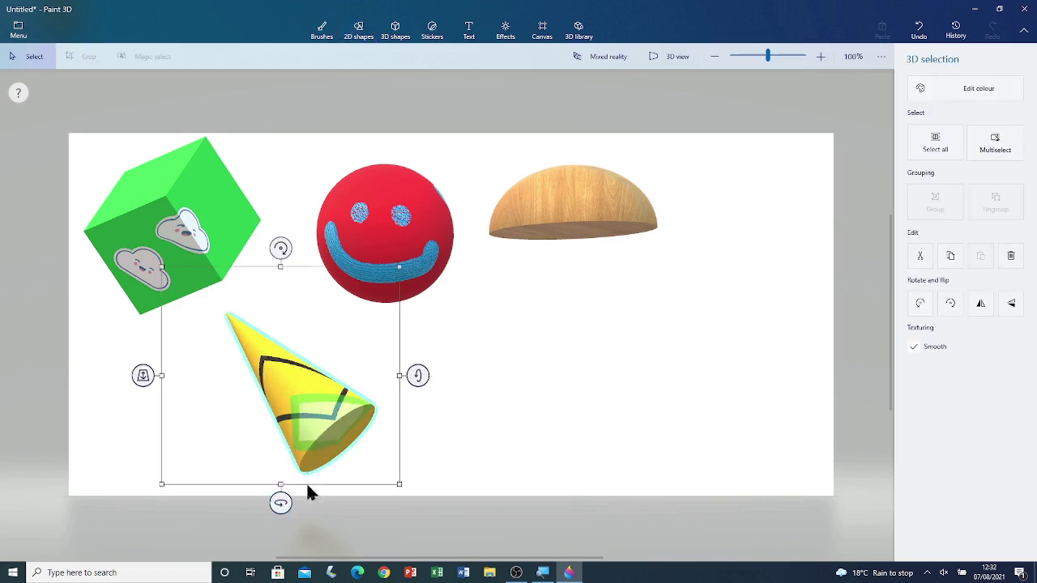
drag(418, 375, 423, 353)
scroll(258, 480, up, 3)
drag(301, 495, 234, 491)
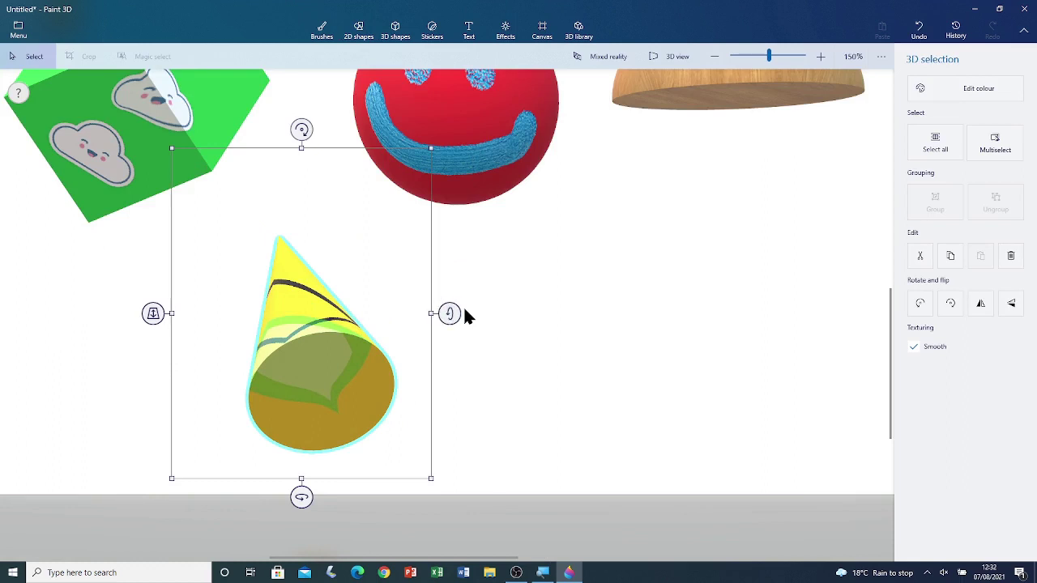
drag(451, 314, 424, 399)
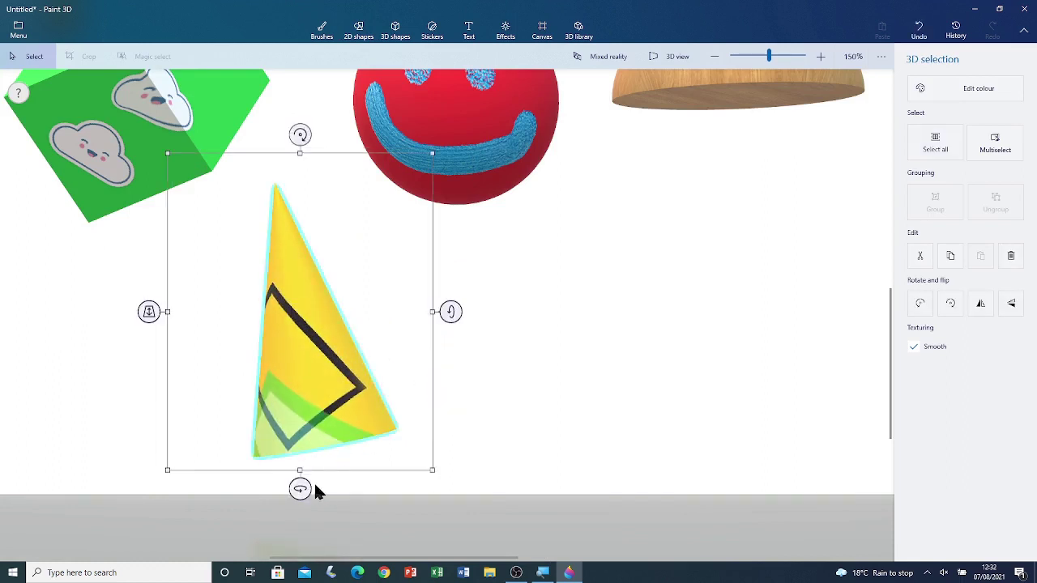
drag(302, 489, 865, 484)
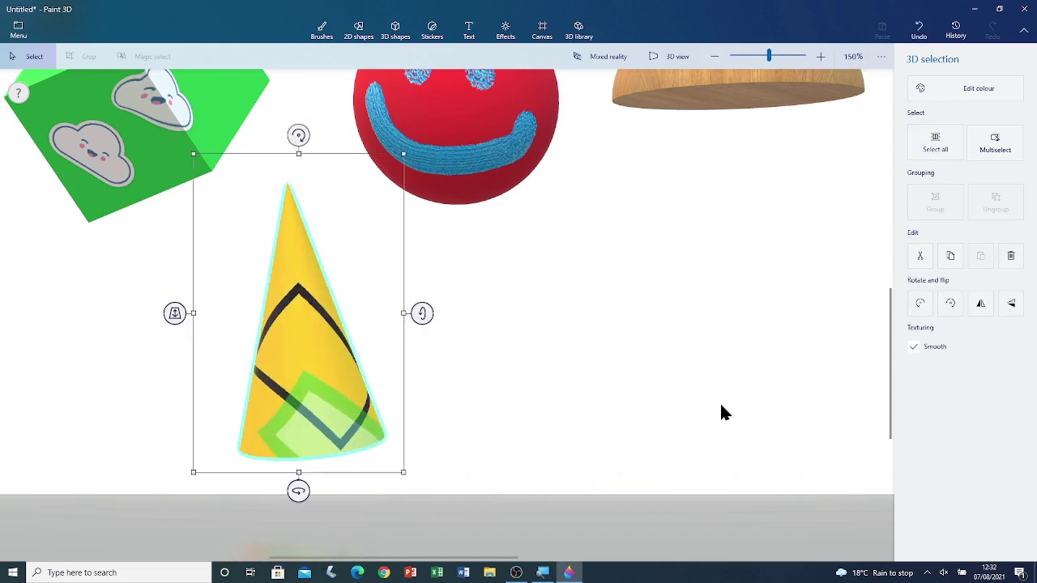
Step: Rotate the cone until its tip leans to the right with the round base showing, and deselect it
drag(422, 312, 433, 245)
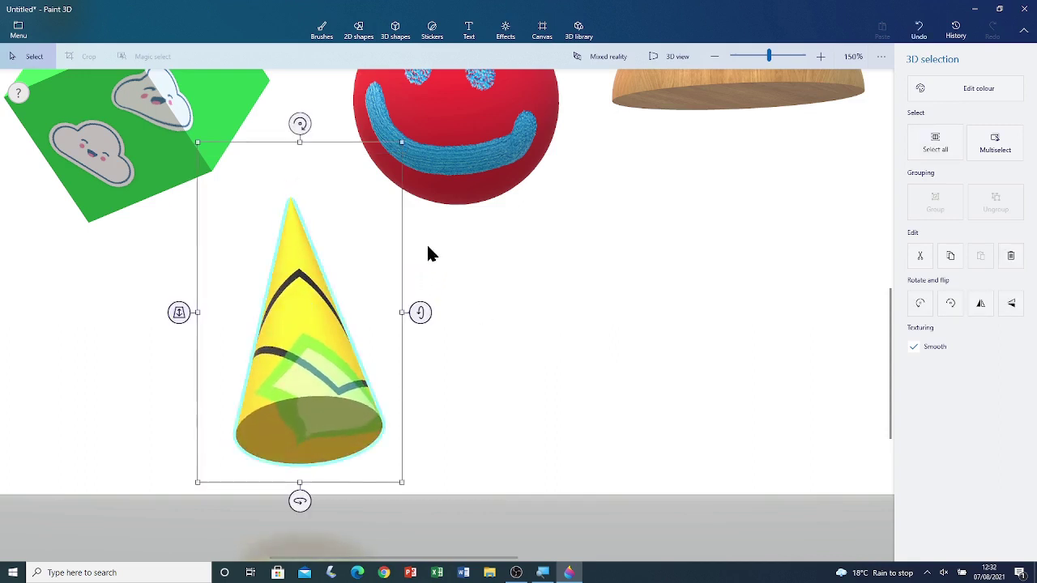
drag(310, 126, 304, 122)
drag(322, 122, 319, 136)
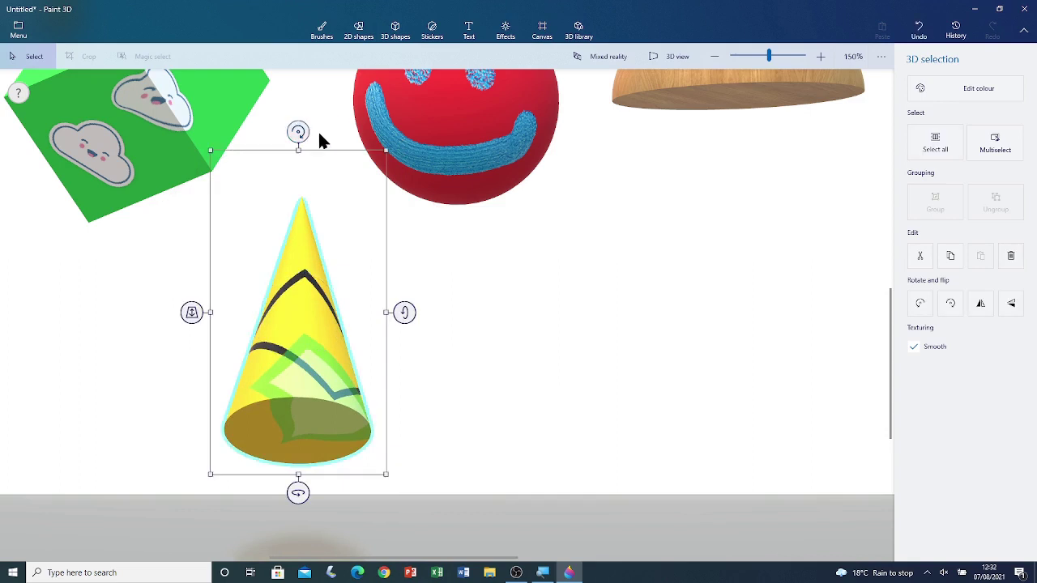
scroll(389, 361, down, 4)
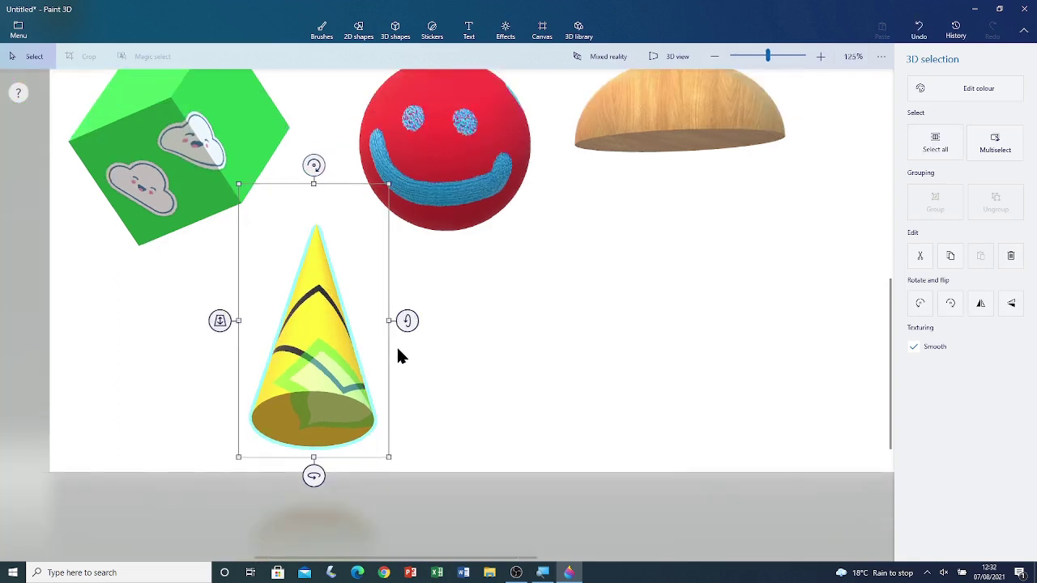
mouse_move(344, 441)
mouse_down()
mouse_move(316, 433)
mouse_move(326, 440)
mouse_up()
drag(457, 337, 452, 330)
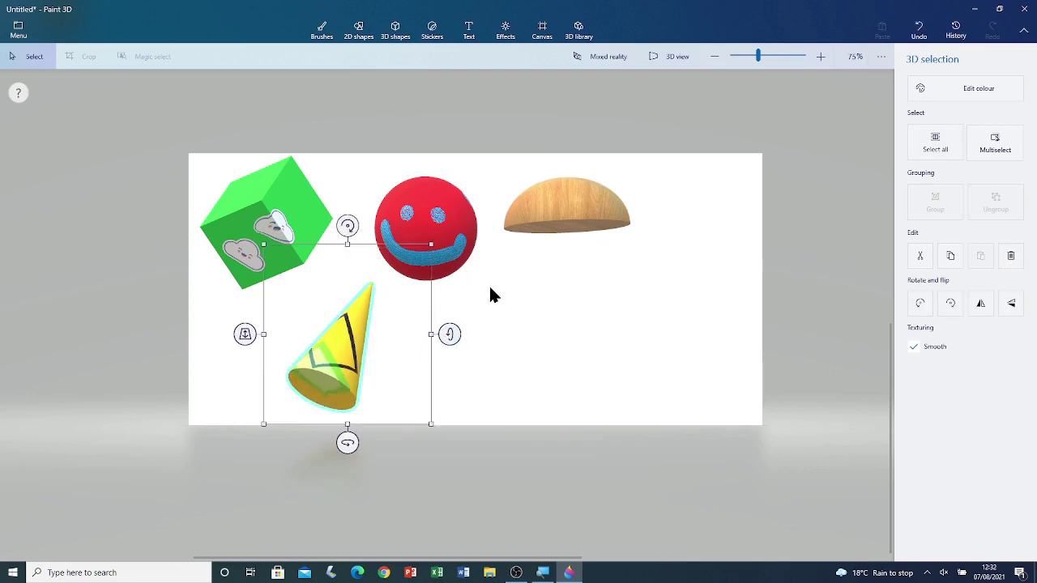
key(ctrl+2)
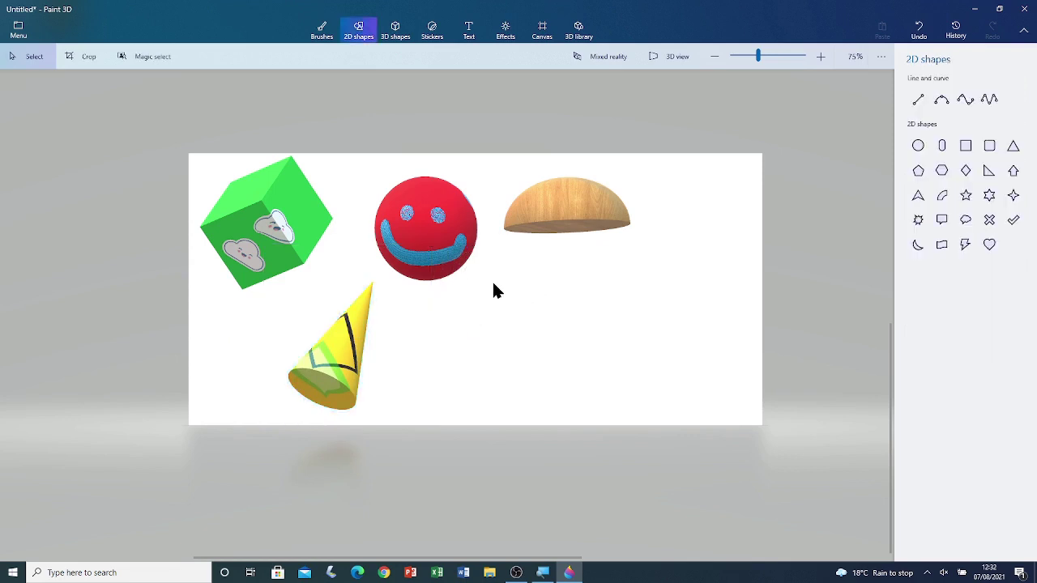
Step: Draw a light blue 3D pyramid on the empty canvas area below the wooden hemisphere
click(396, 32)
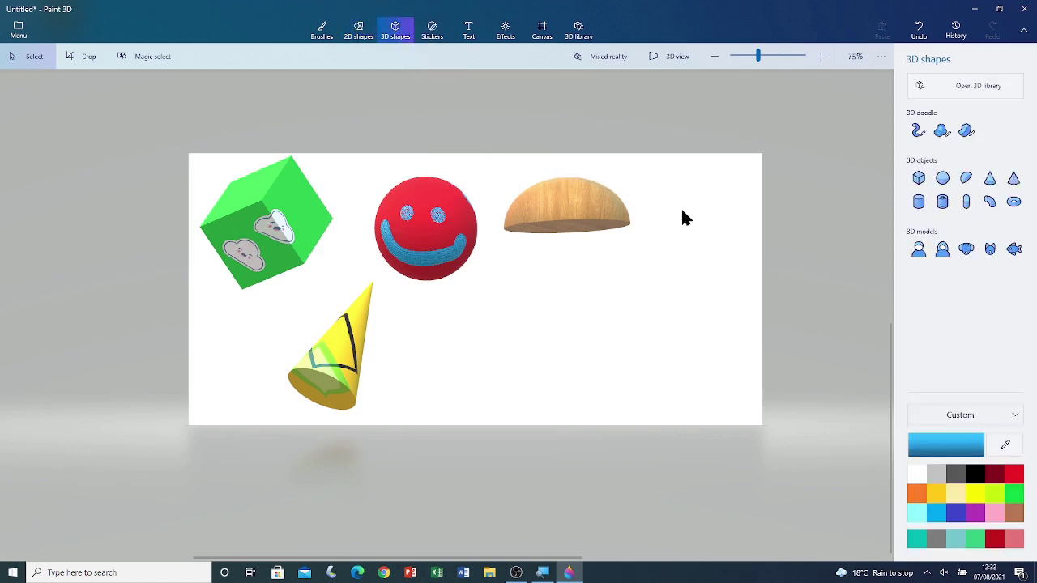
click(1013, 179)
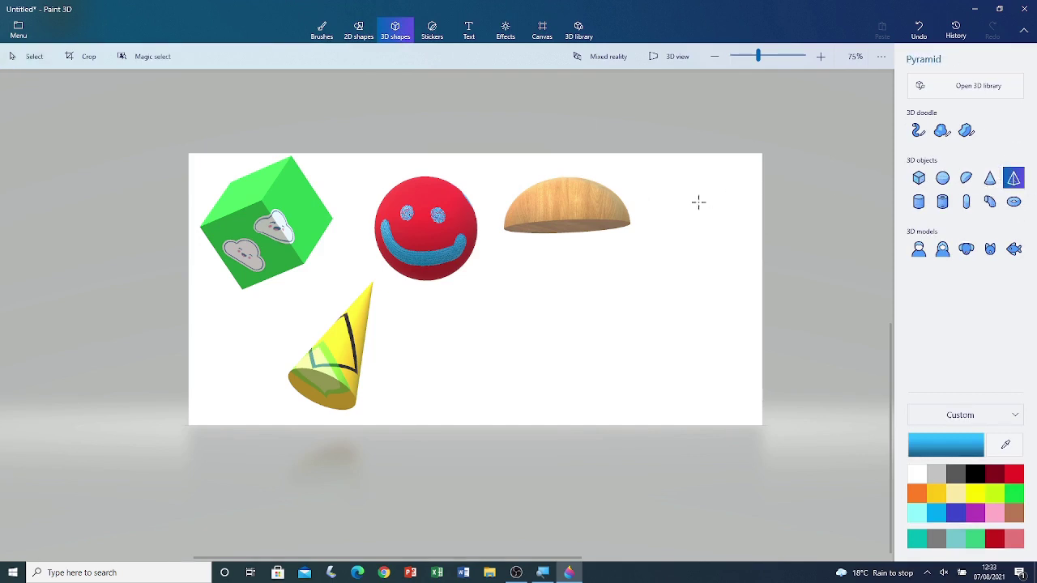
drag(560, 277, 687, 405)
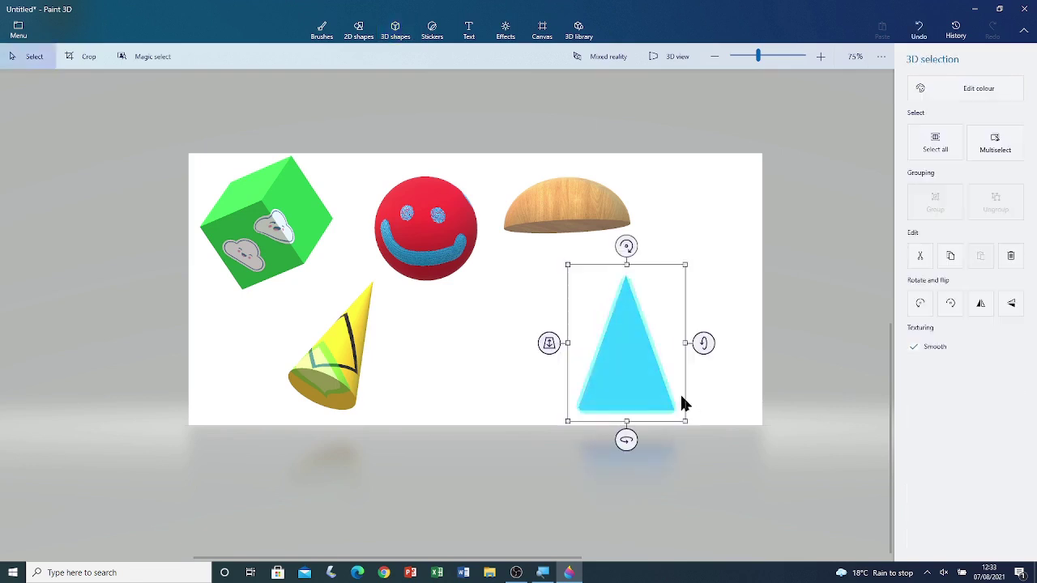
Step: Rotate the pyramid to show two side faces and its square base, move it up slightly, and deselect it
mouse_move(703, 343)
mouse_down()
mouse_move(704, 364)
mouse_move(704, 355)
mouse_up()
drag(636, 444, 614, 450)
drag(643, 334, 637, 308)
drag(729, 301, 724, 250)
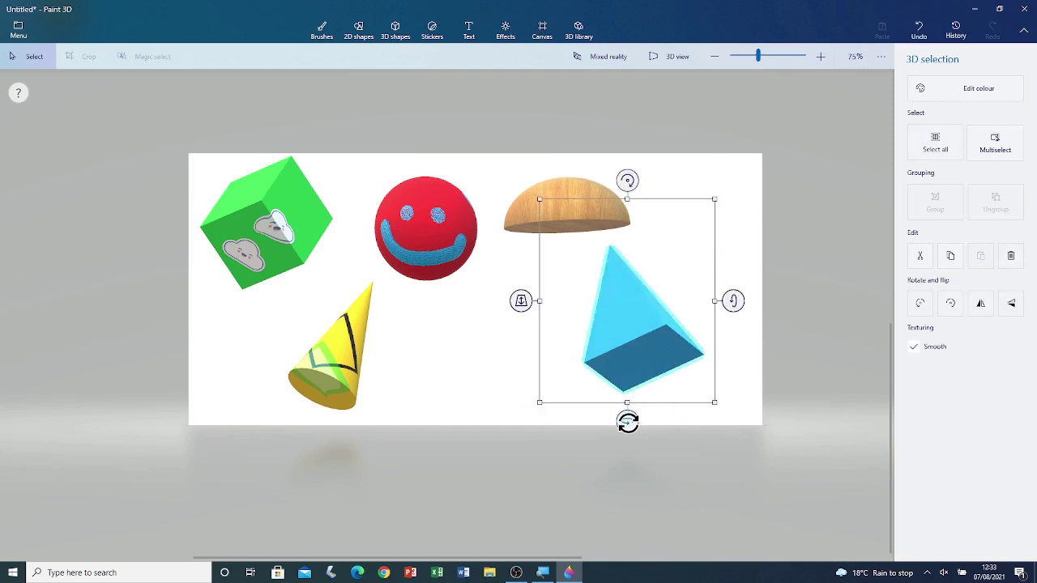
drag(627, 419, 613, 422)
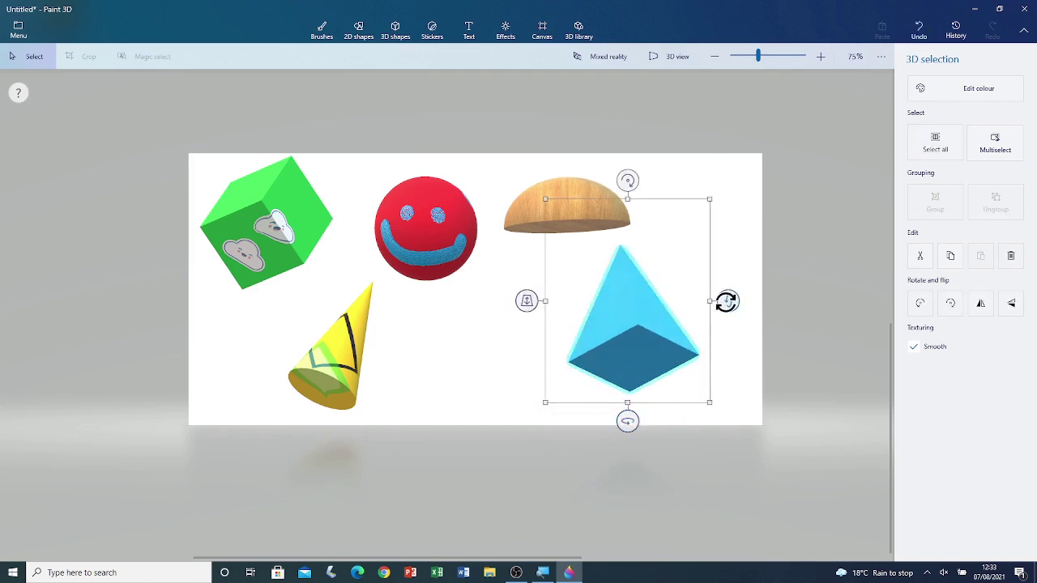
drag(724, 296, 724, 324)
click(769, 381)
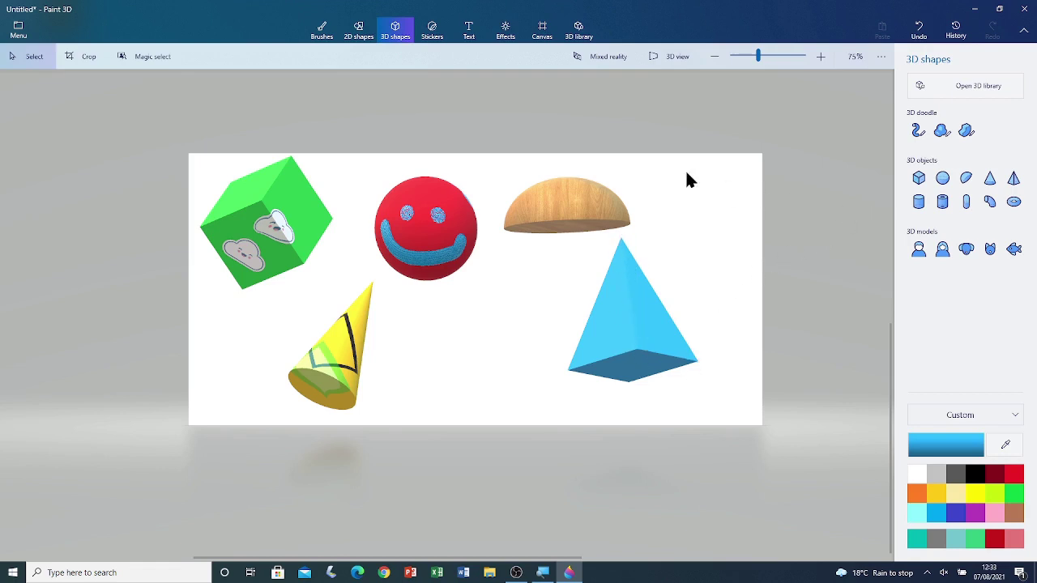
Step: Draw a green 20 px straight 2D line from the pyramid's apex down its front edge
click(353, 31)
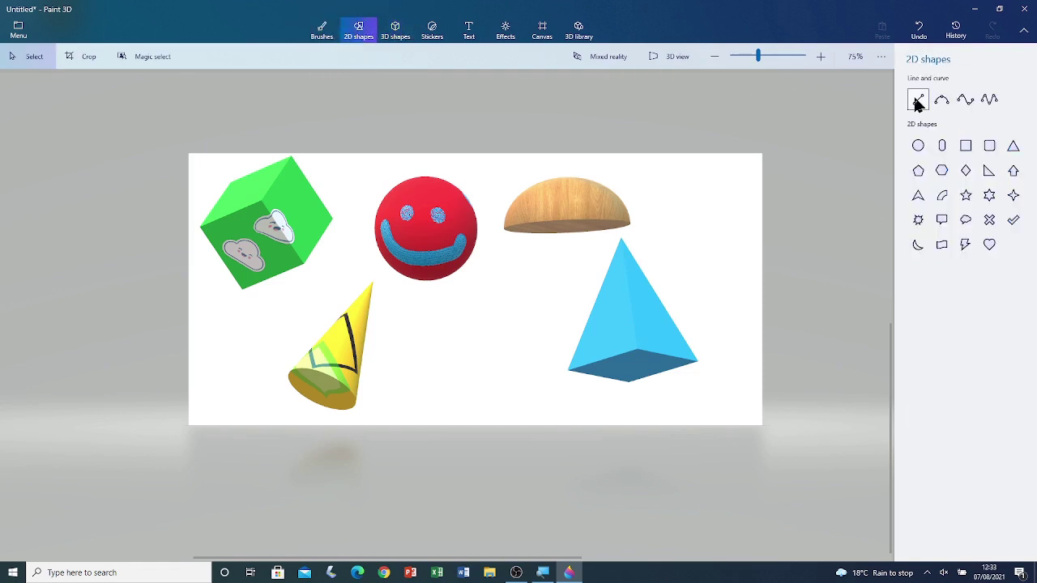
click(918, 101)
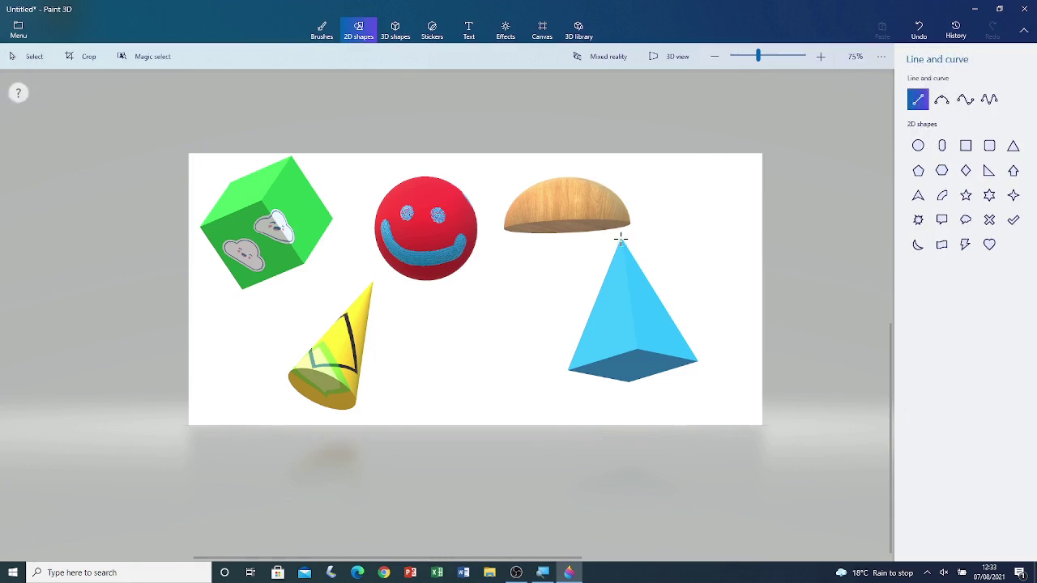
drag(623, 245, 639, 357)
Step: Align the green line with the pyramid's front edge, stretch it from the apex to the base, and commit it
scroll(631, 338, up, 2)
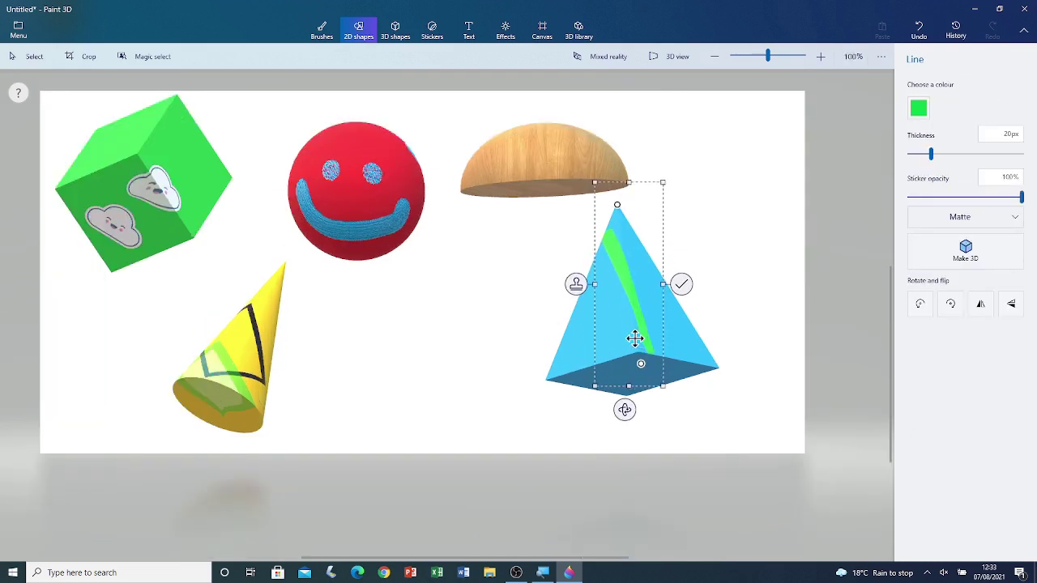
scroll(632, 328, up, 2)
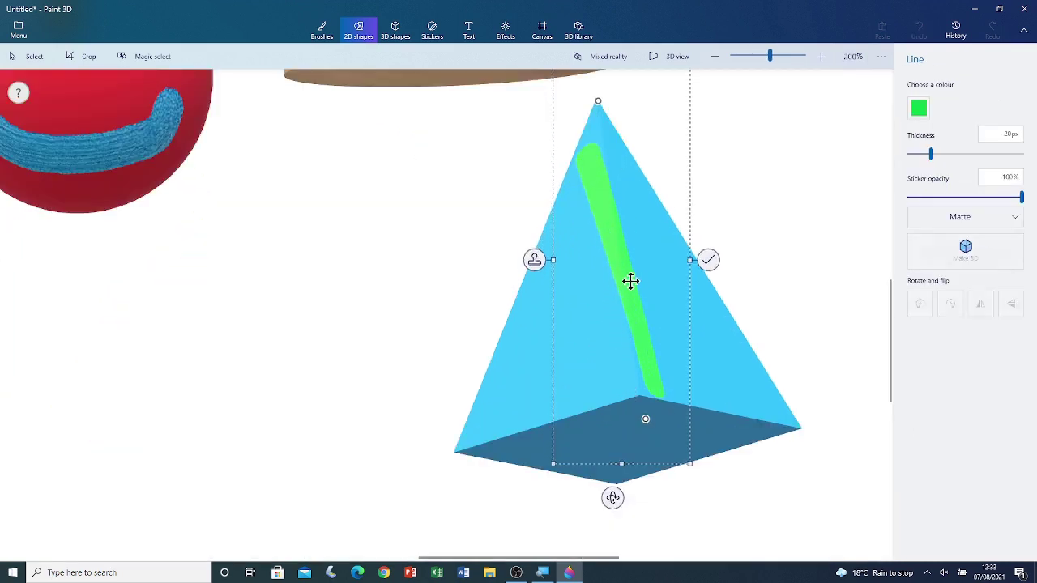
drag(629, 280, 666, 302)
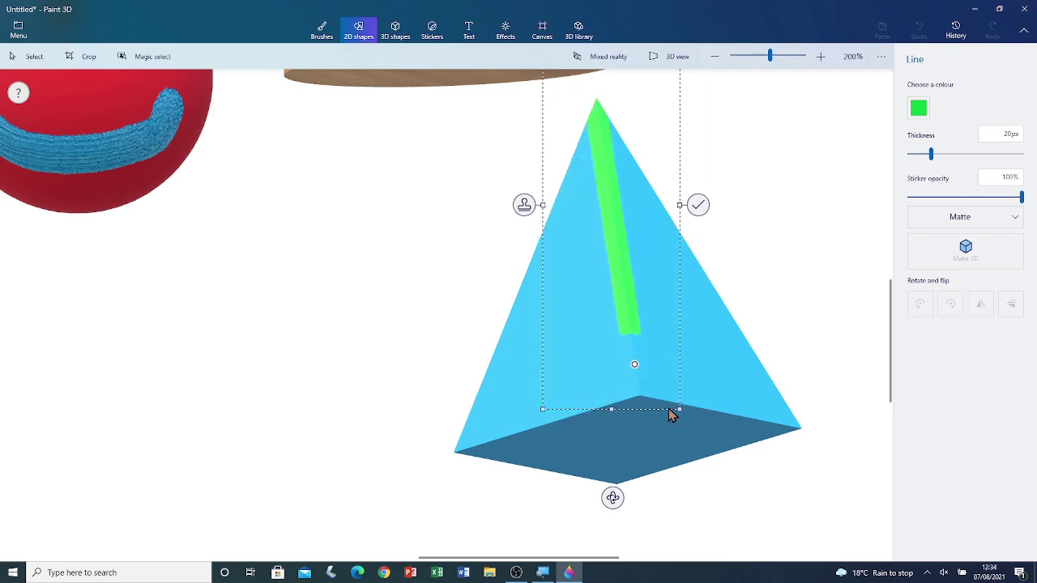
drag(679, 409, 689, 480)
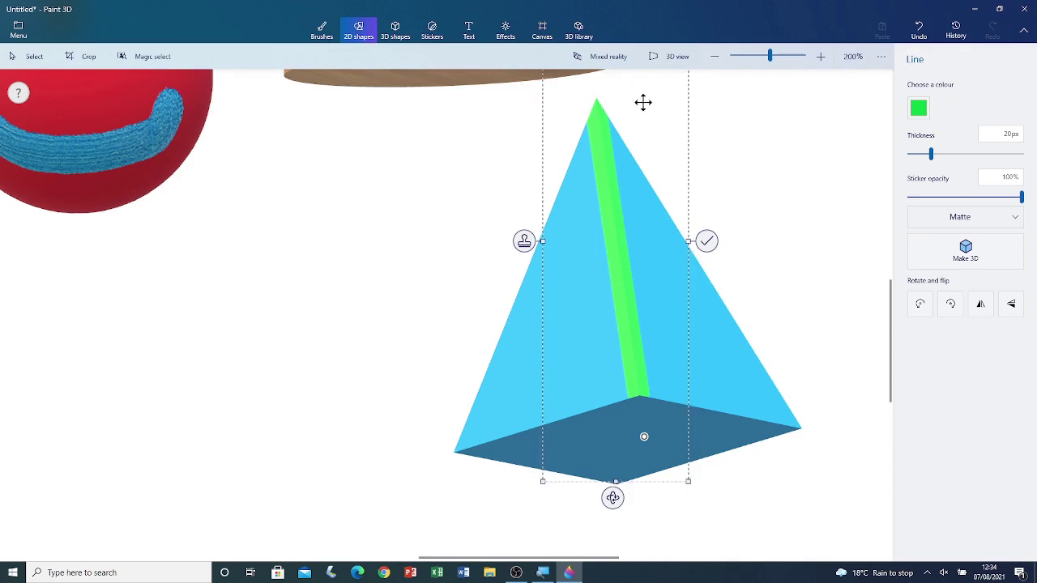
click(707, 242)
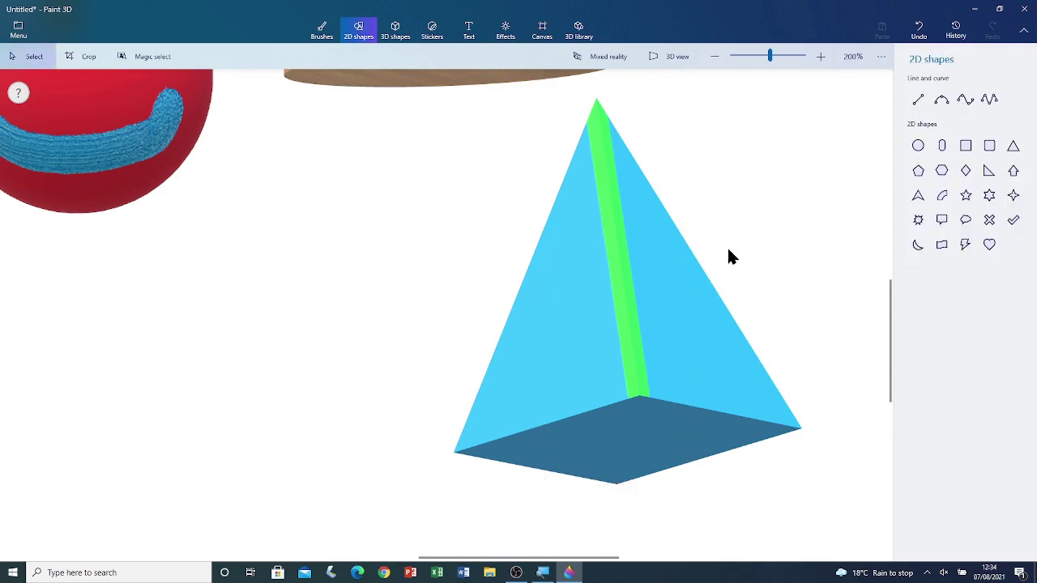
Step: Rotate the pyramid about its axes until the green-lined edge runs horizontally along its upper side, and deselect it
click(686, 371)
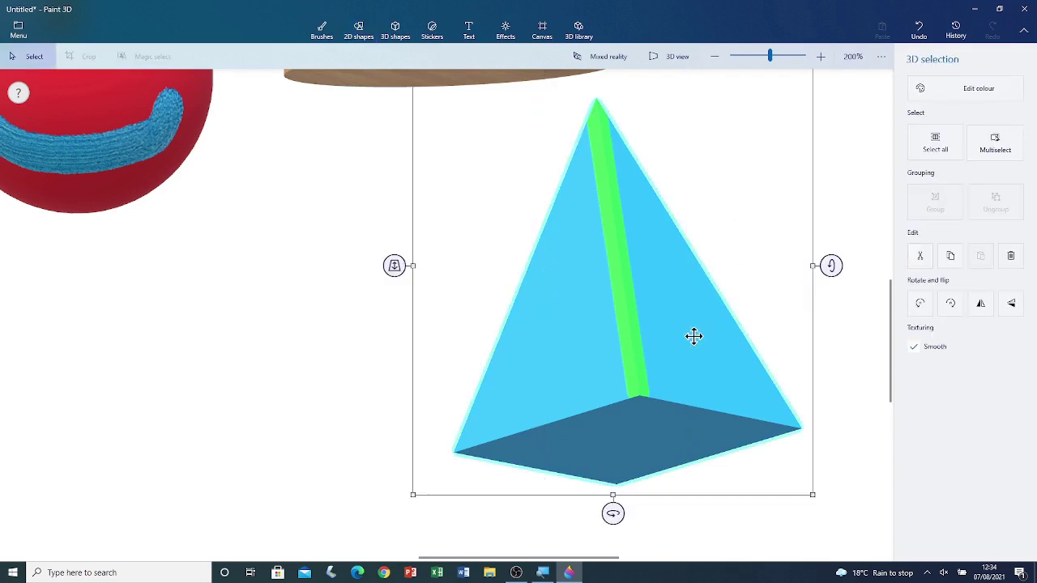
drag(831, 265, 830, 280)
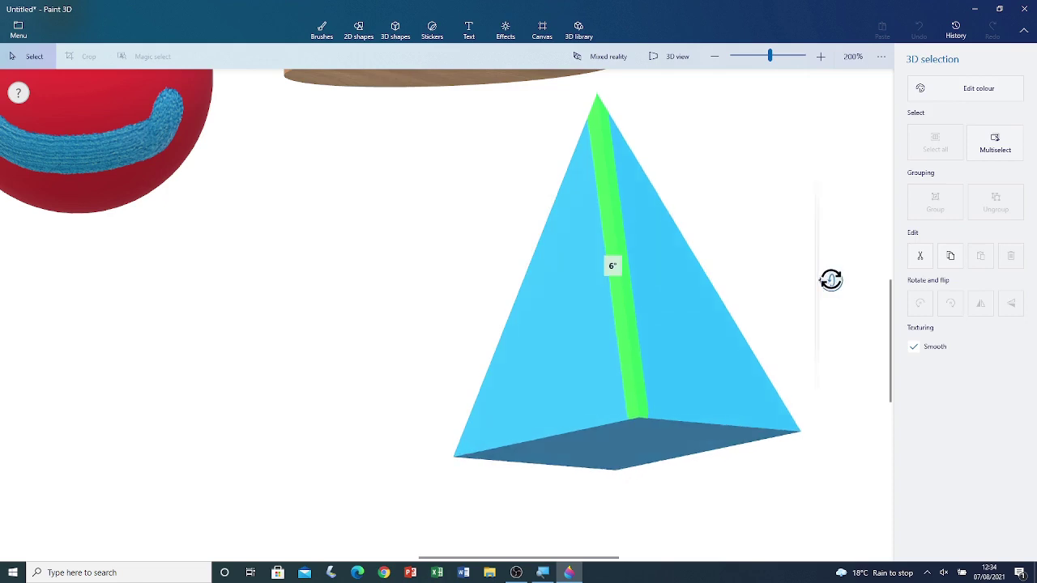
drag(609, 491, 665, 496)
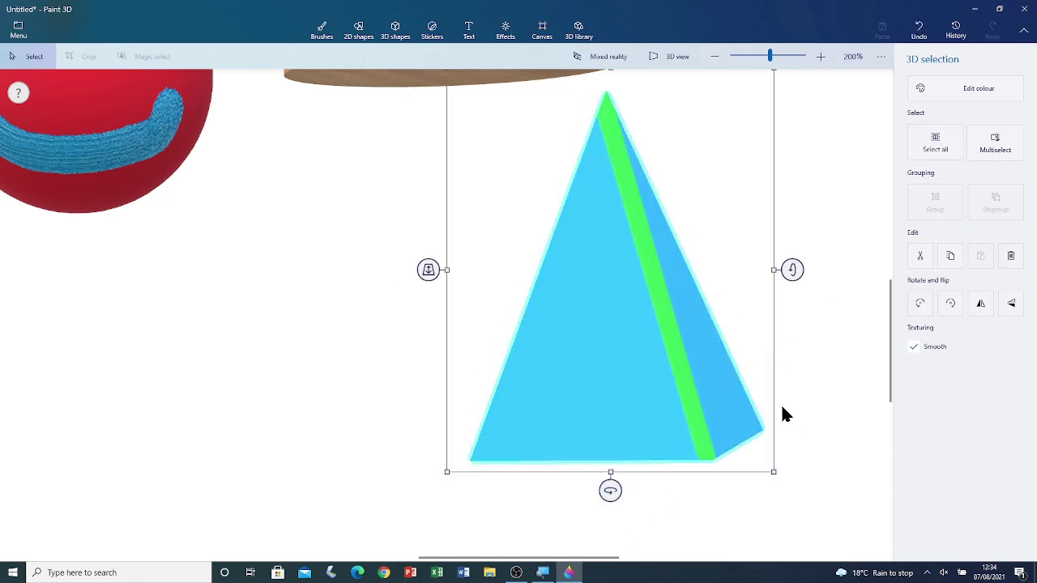
scroll(762, 315, down, 2)
drag(793, 296, 810, 213)
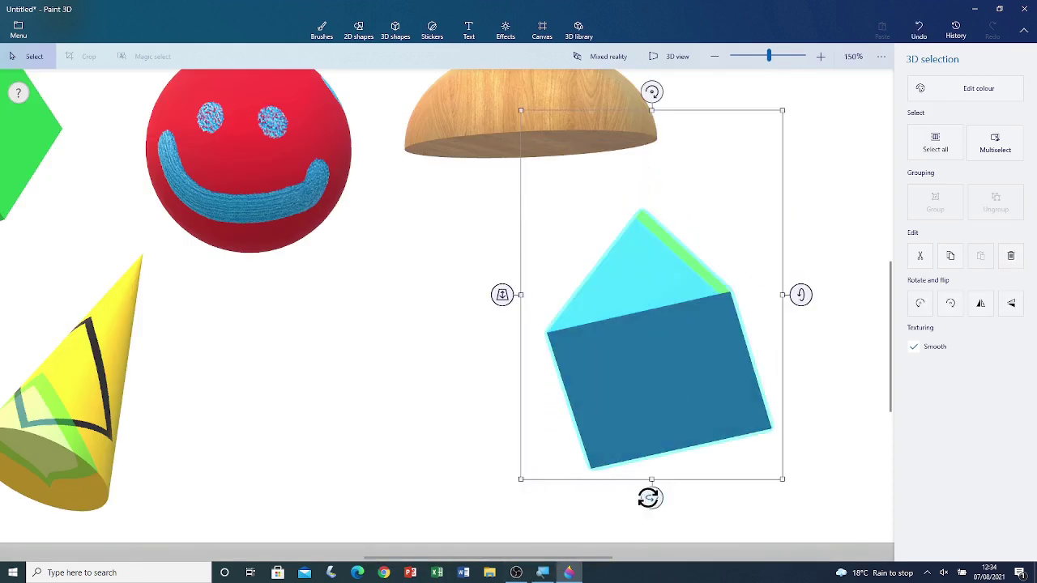
drag(650, 496, 729, 498)
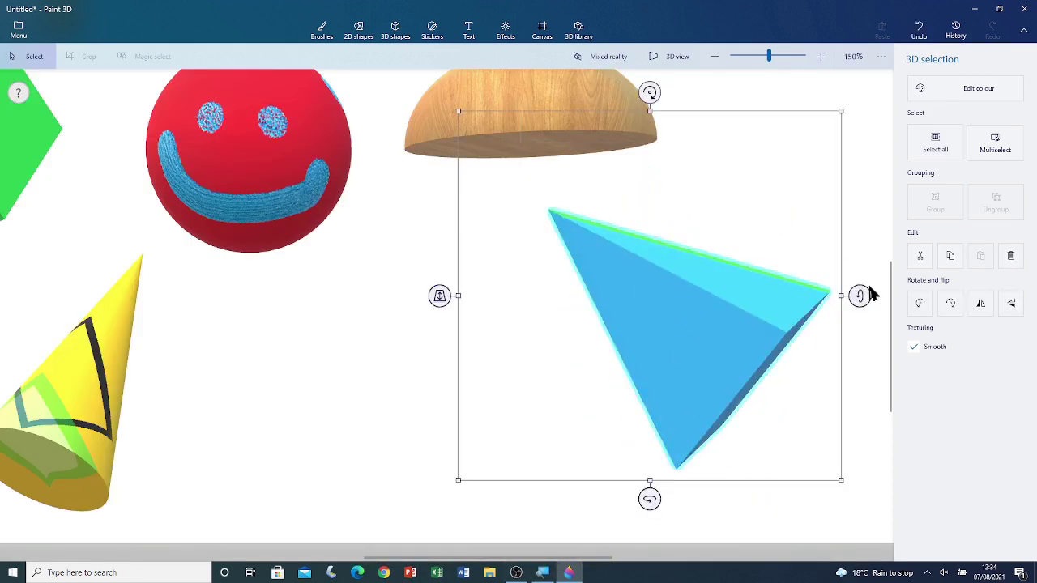
drag(858, 294, 780, 488)
drag(861, 297, 861, 243)
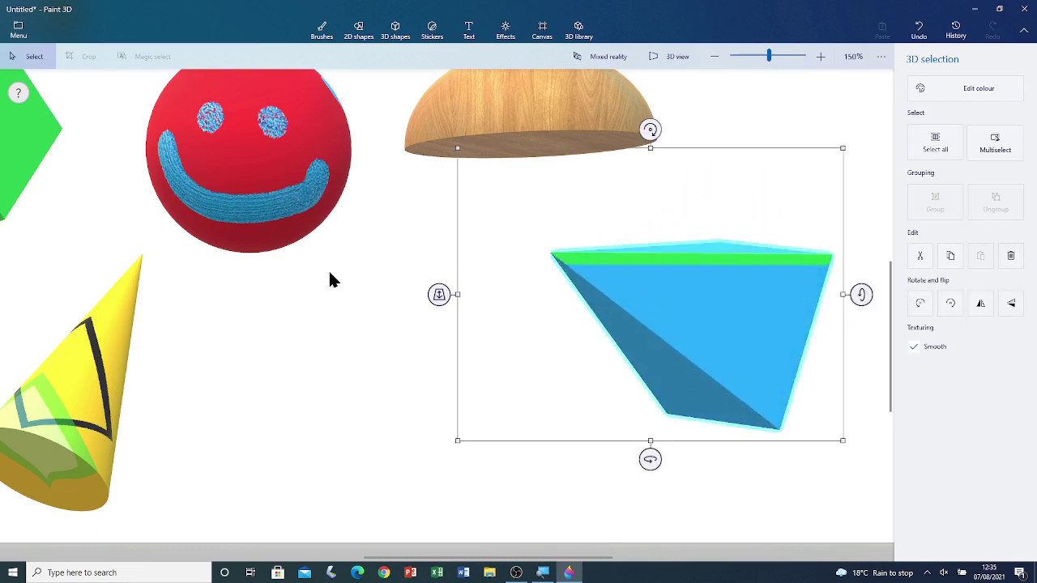
click(308, 329)
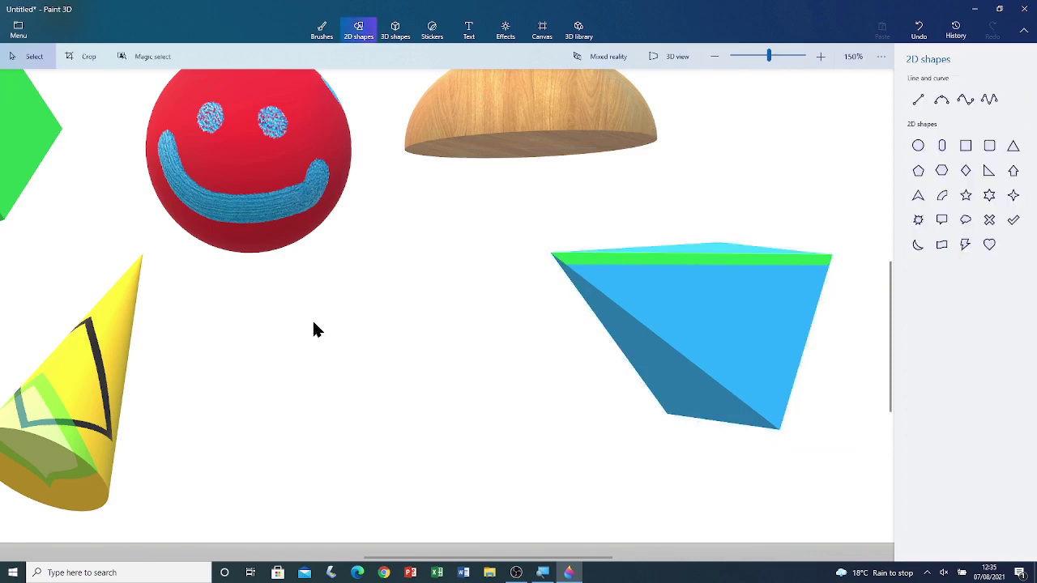
Step: Save the scene with all five shapes as a Paint 3D project named "First 5 3D Objects" and close the program
scroll(316, 330, down, 2)
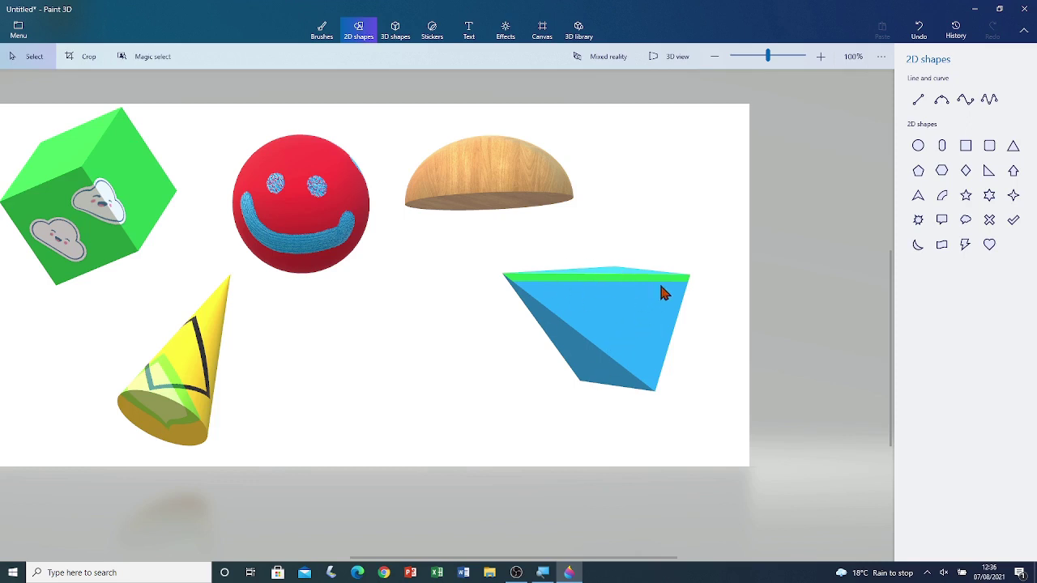
scroll(699, 303, down, 4)
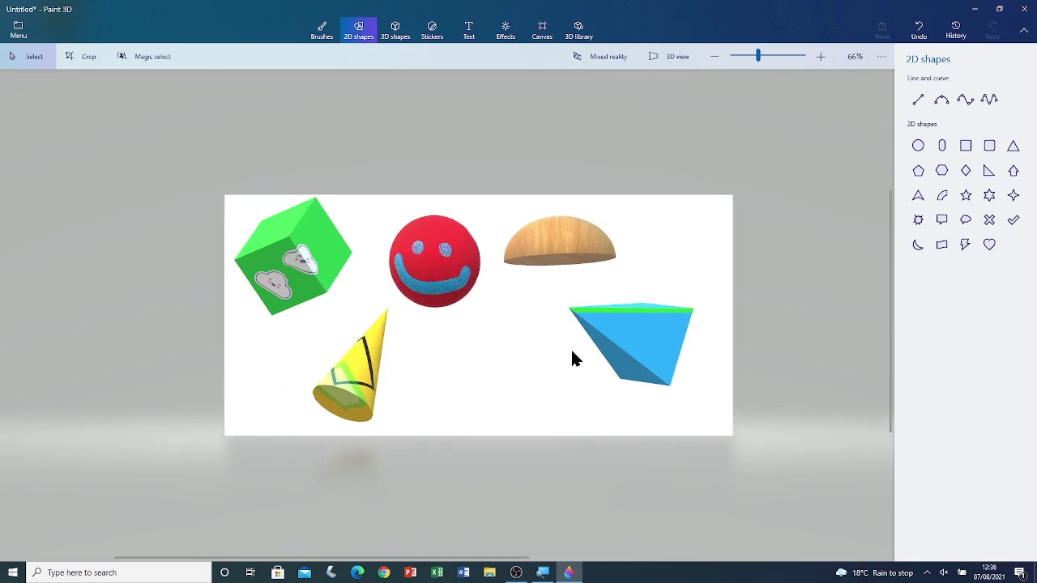
scroll(558, 359, up, 1)
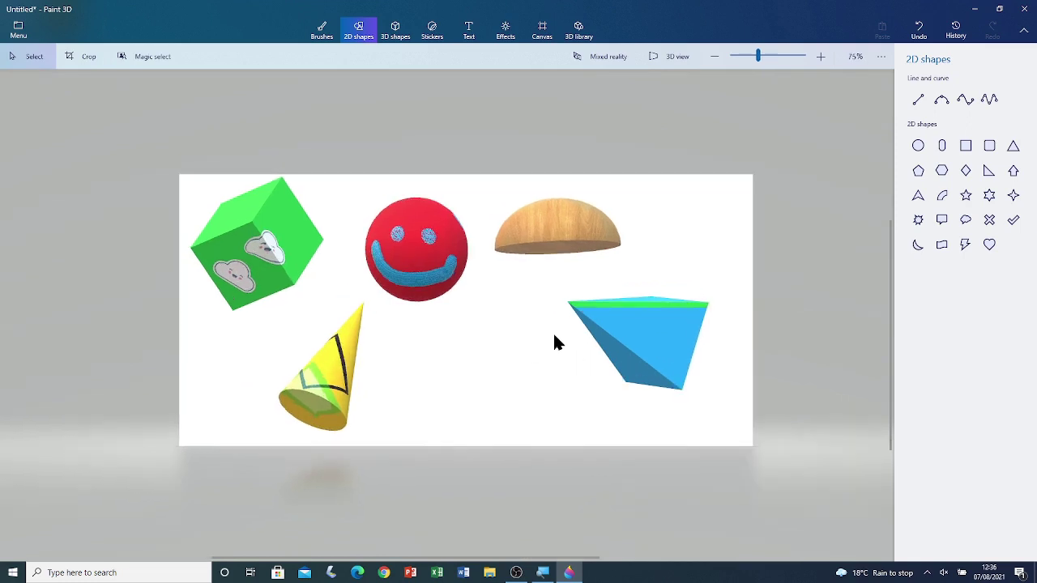
click(21, 31)
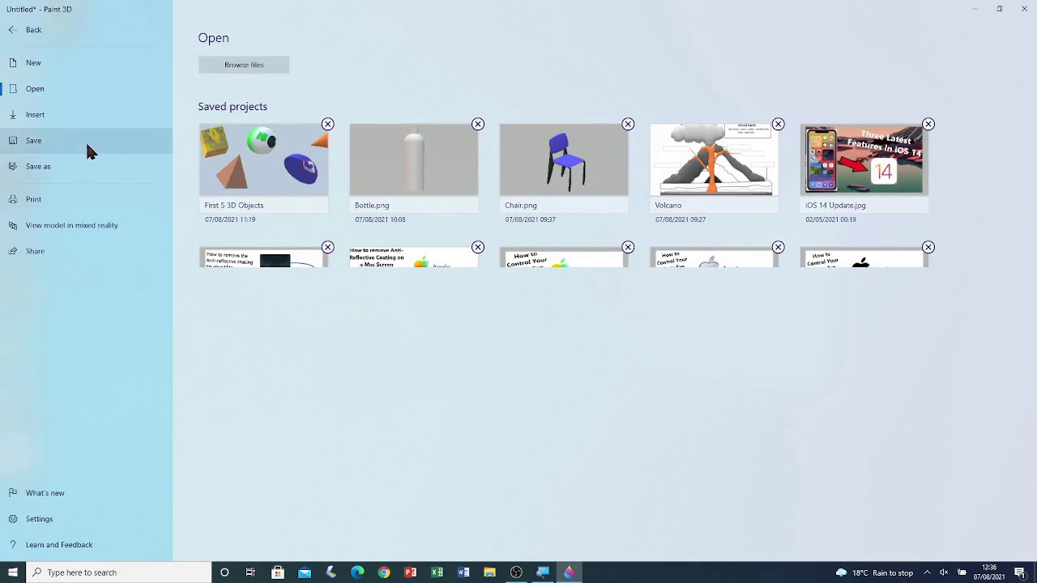
click(87, 151)
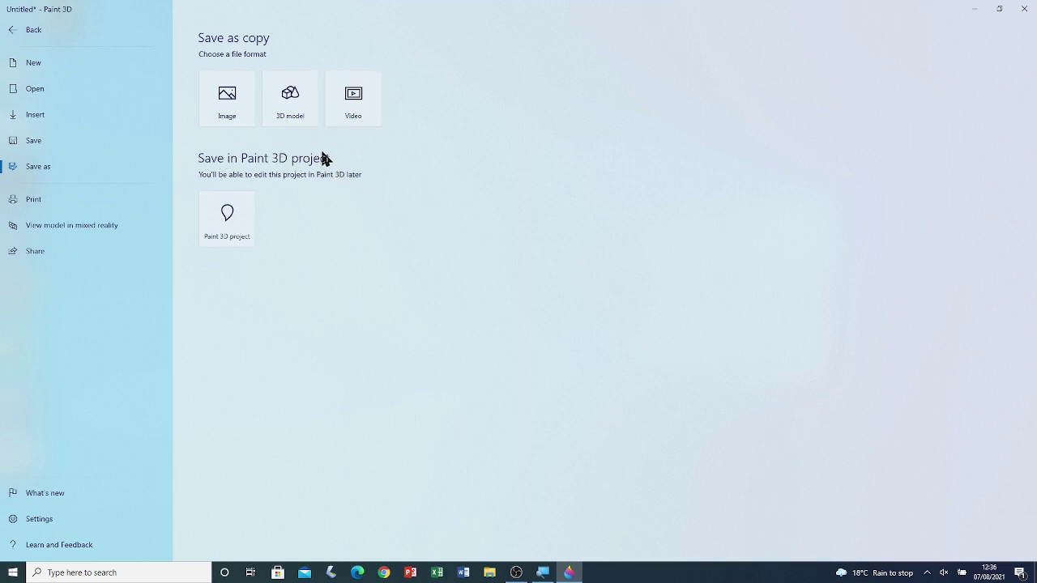
click(229, 215)
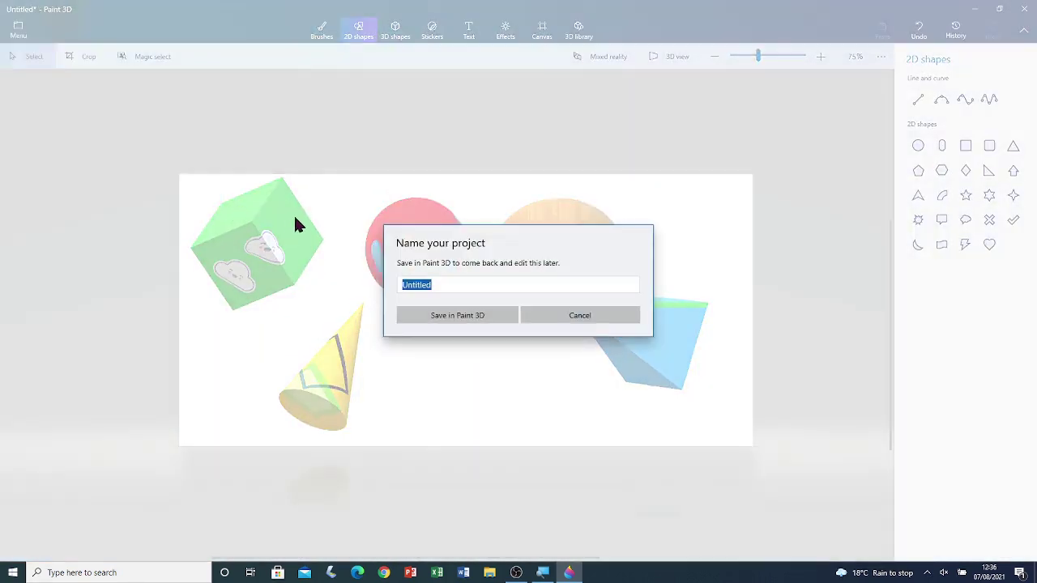
text(First 5 3D Objects)
click(453, 319)
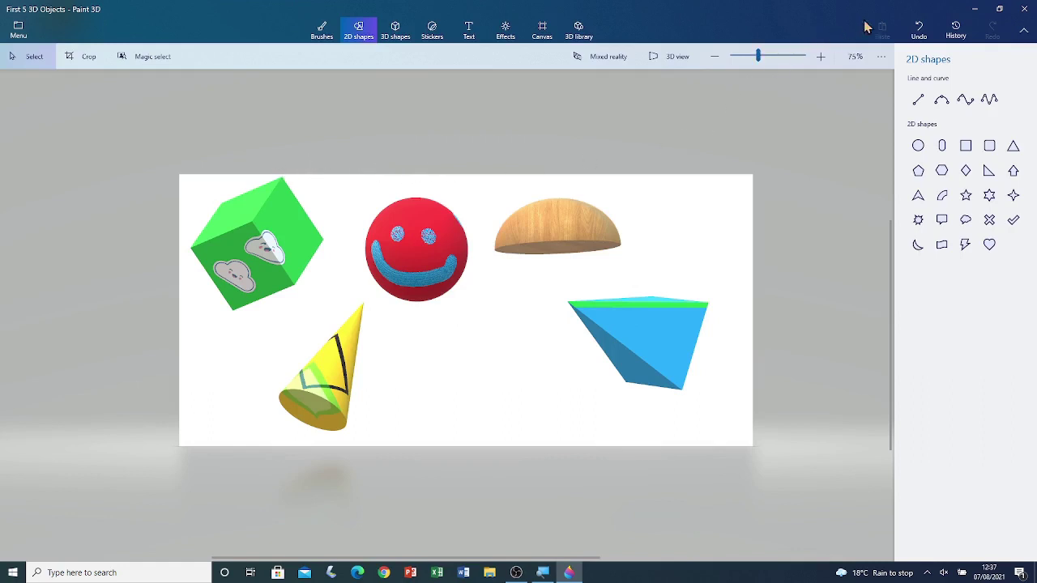
click(1022, 8)
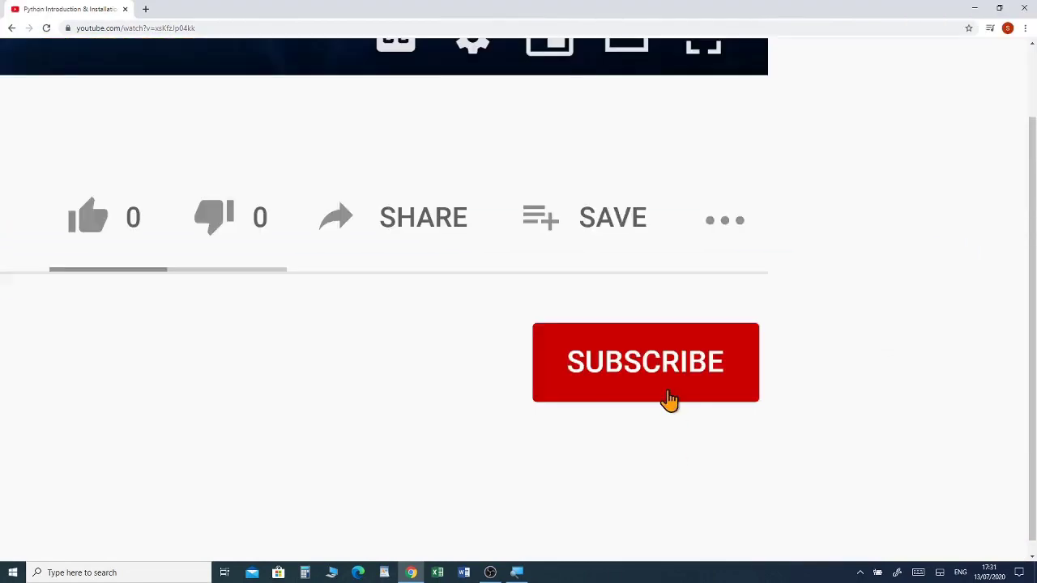
Step: On the YouTube video page in Chrome, subscribe to the channel with notifications turned on and like the video
click(858, 425)
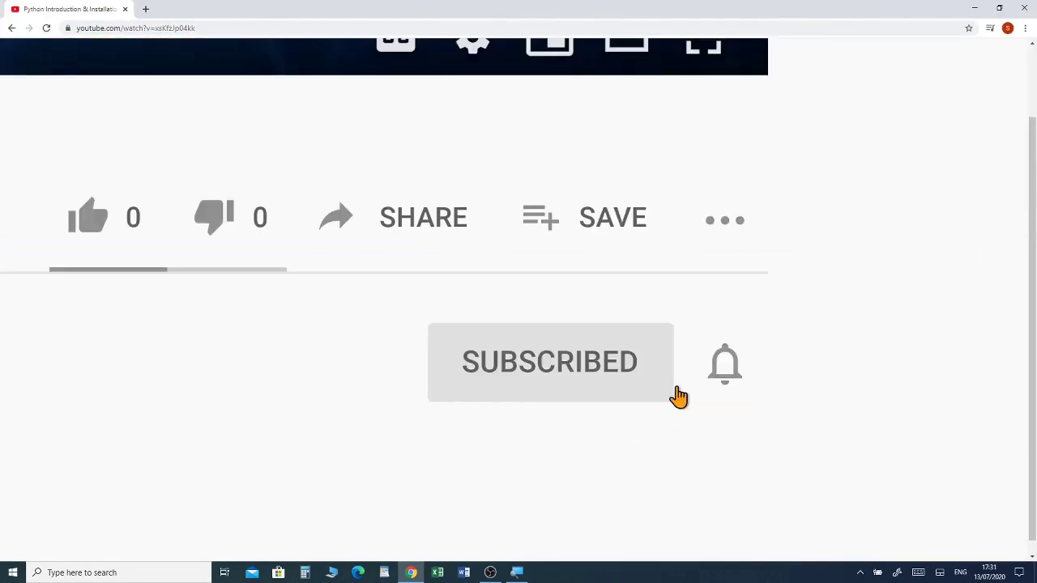
click(724, 368)
click(824, 362)
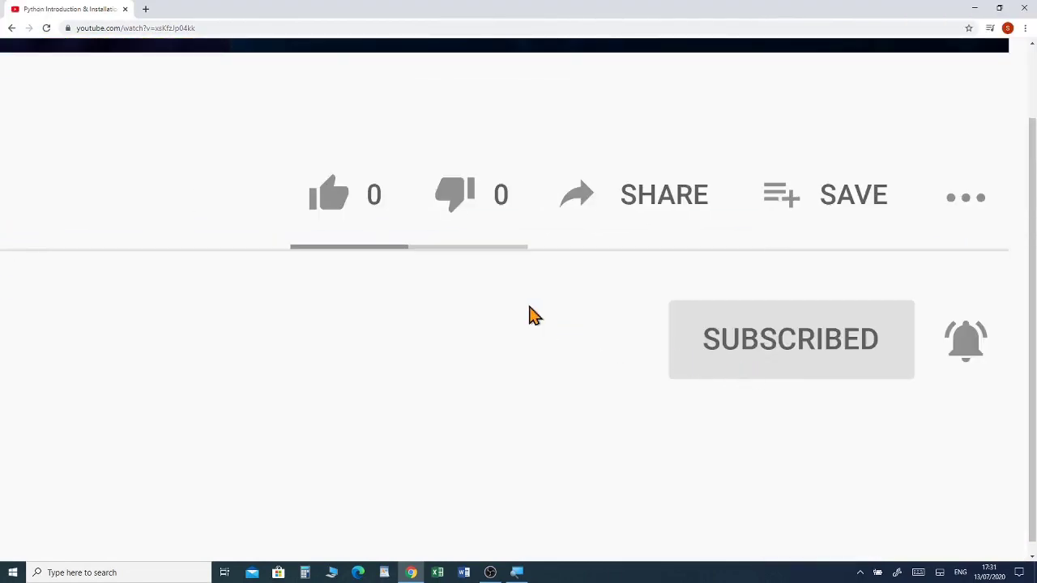
click(357, 212)
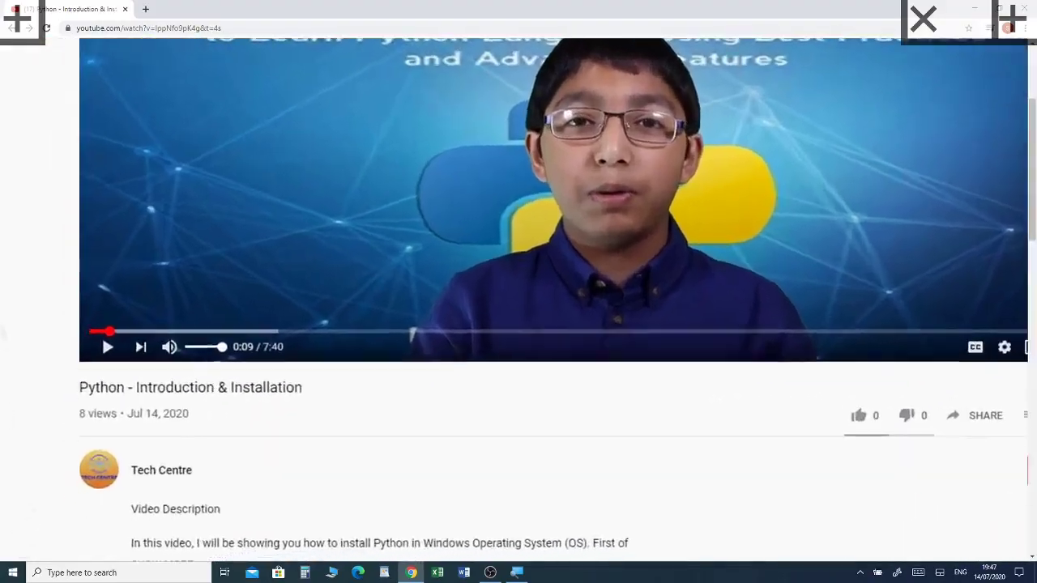
Step: Expand the full description of the "Python - Introduction & Installation" video
ctrl+scroll(177, 369, up, 1)
scroll(177, 369, down, 1)
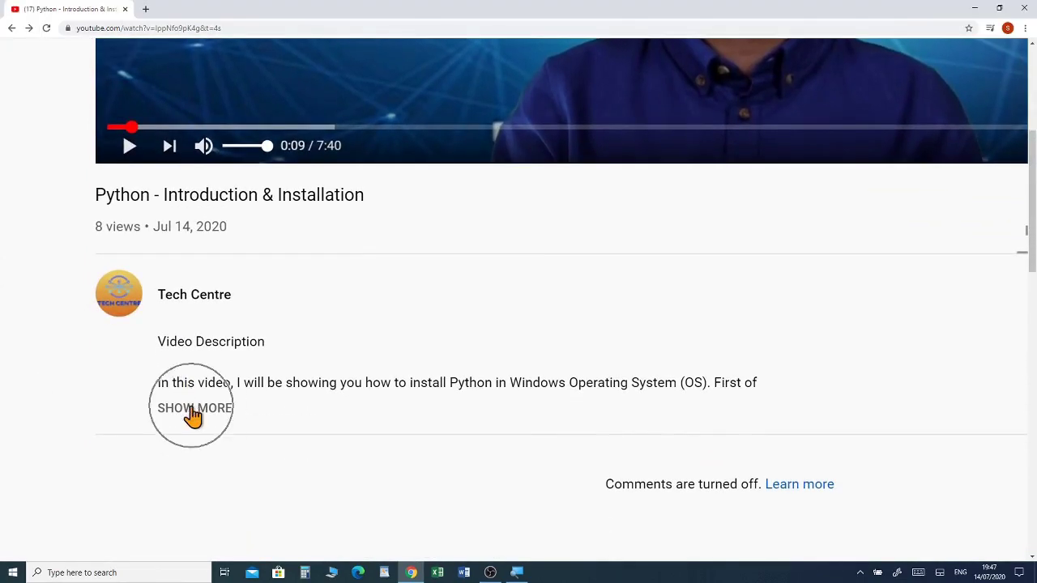
click(193, 413)
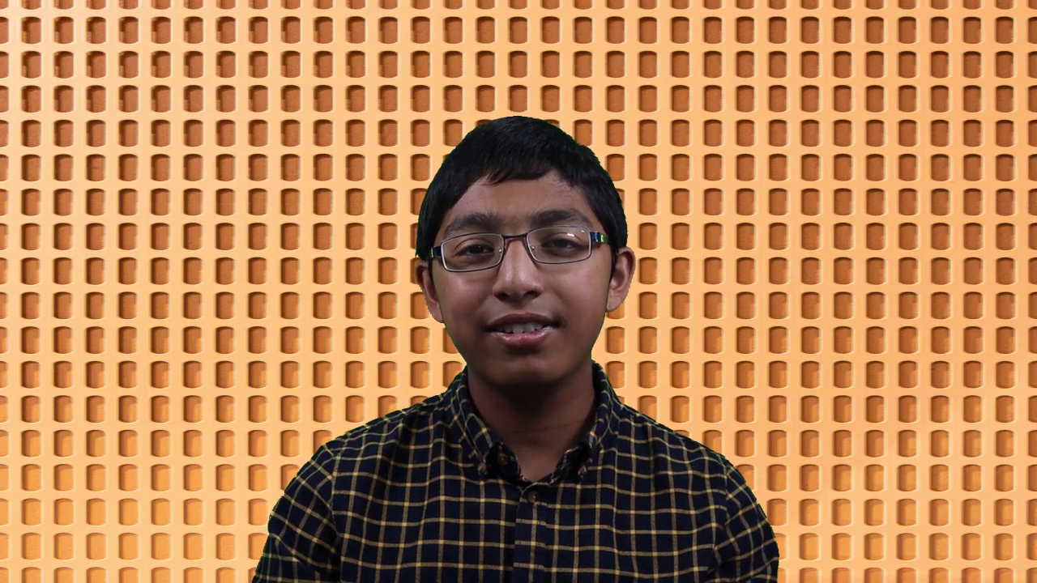